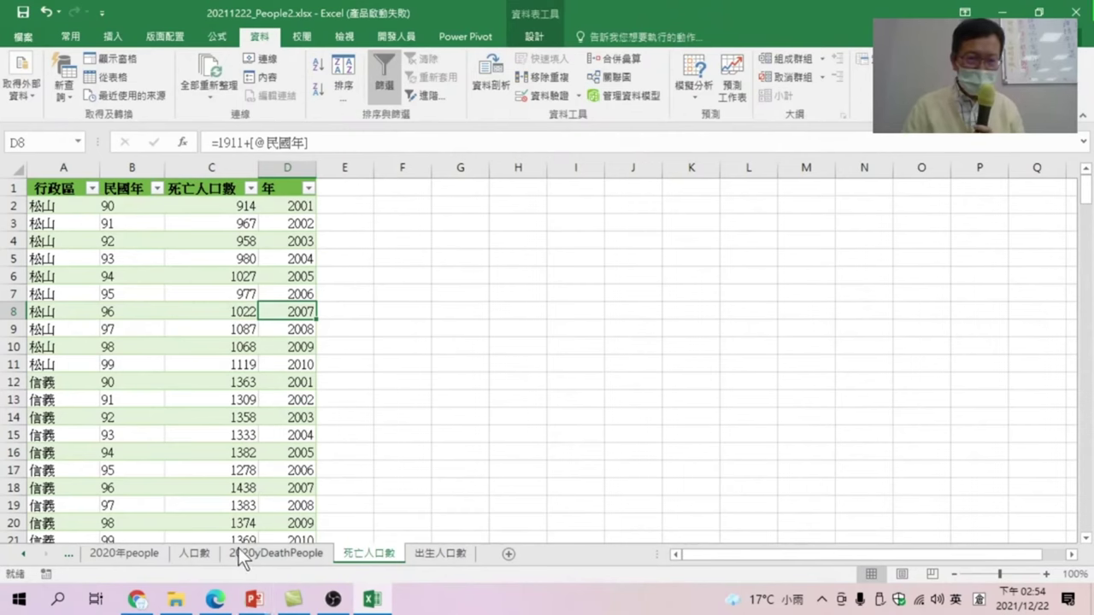
# - On the 2020yDeathPeople sheet, move the 年 field from the legend to the report filters
pyautogui.click(240, 549)
pyautogui.moveTo(389, 206); pyautogui.dragTo(365, 213)
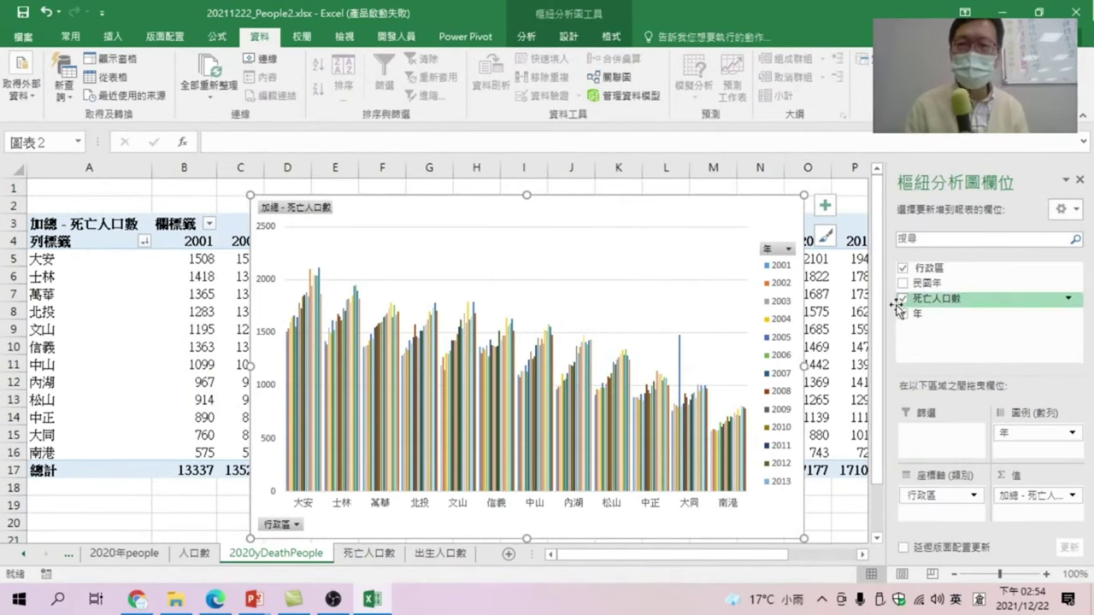
pyautogui.moveTo(1013, 433)
pyautogui.mouseDown()
pyautogui.moveTo(944, 446)
pyautogui.moveTo(977, 438)
pyautogui.mouseUp()
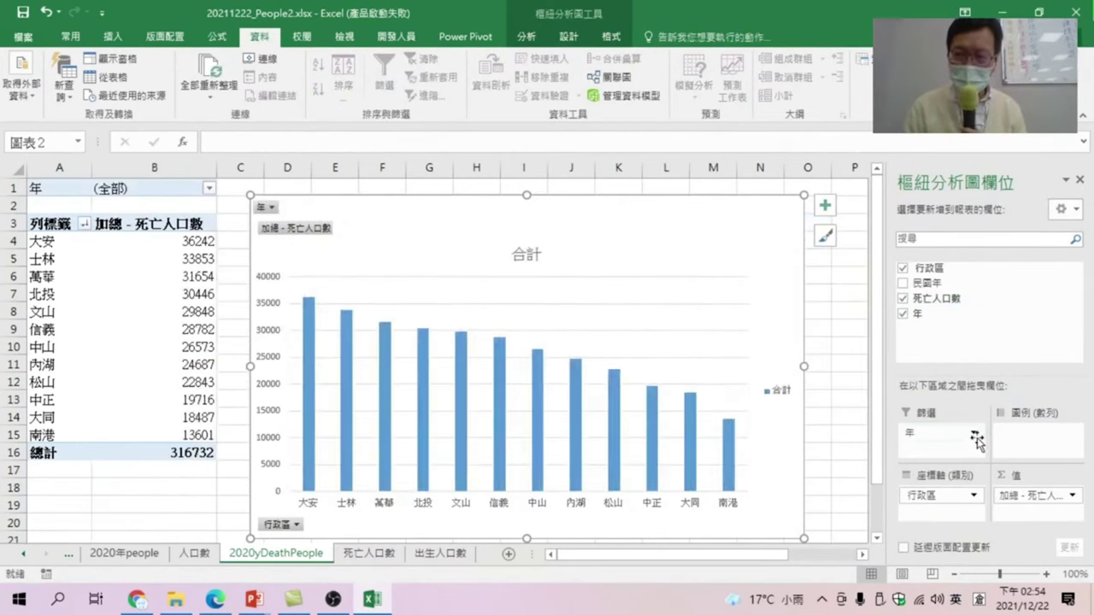
# - Filter the pivot table and chart to 2020 only, totalling 17212 deaths
pyautogui.click(210, 188)
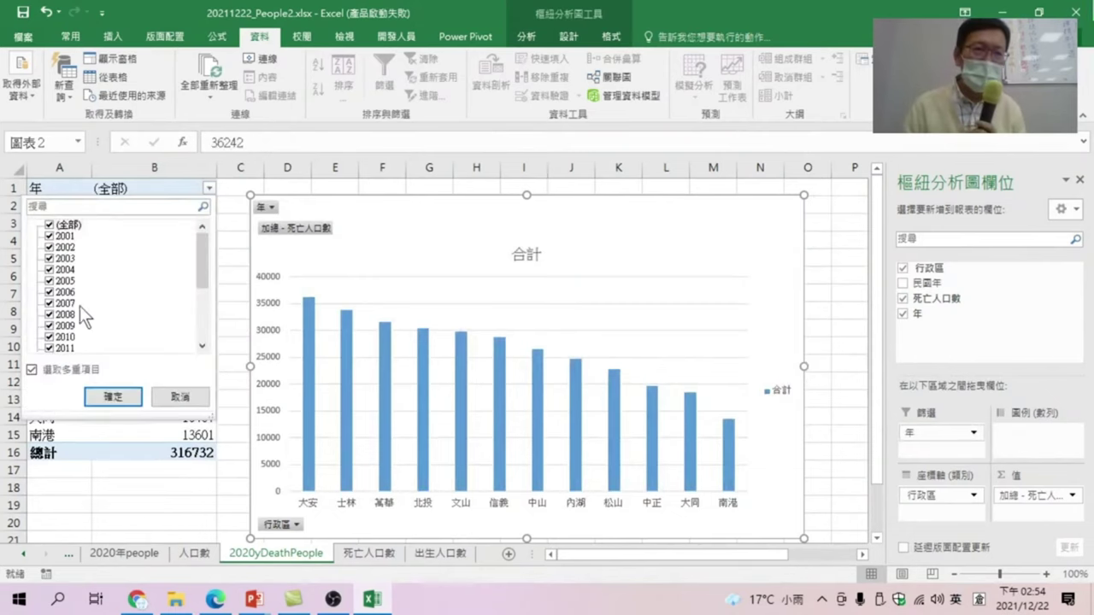
pyautogui.click(48, 225)
pyautogui.scroll(-2, 77, 279)
pyautogui.scroll(-2, 76, 279)
pyautogui.click(49, 337)
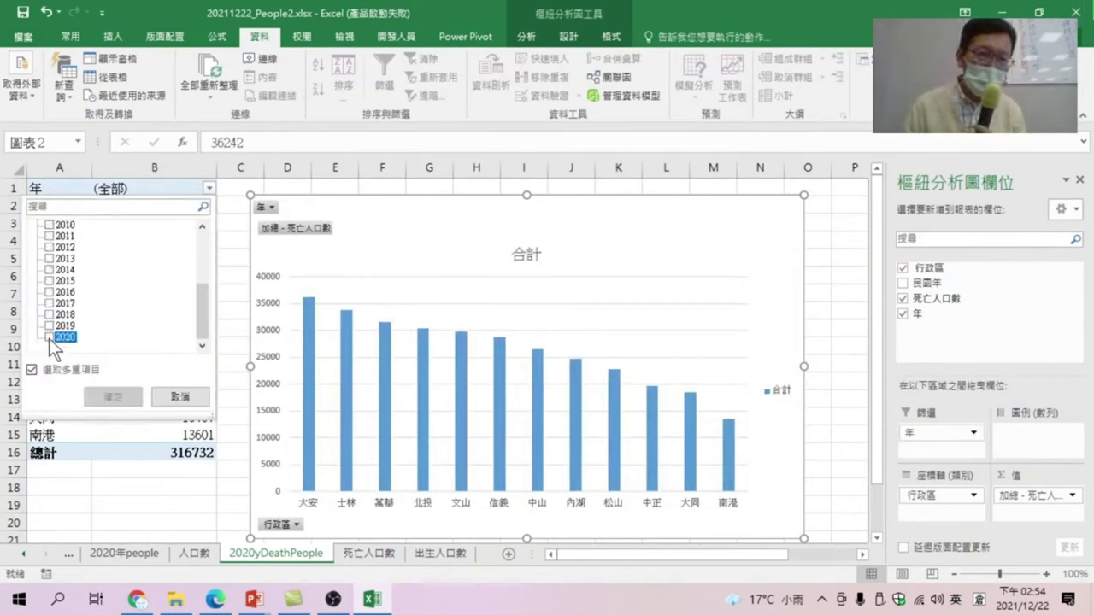
pyautogui.click(111, 398)
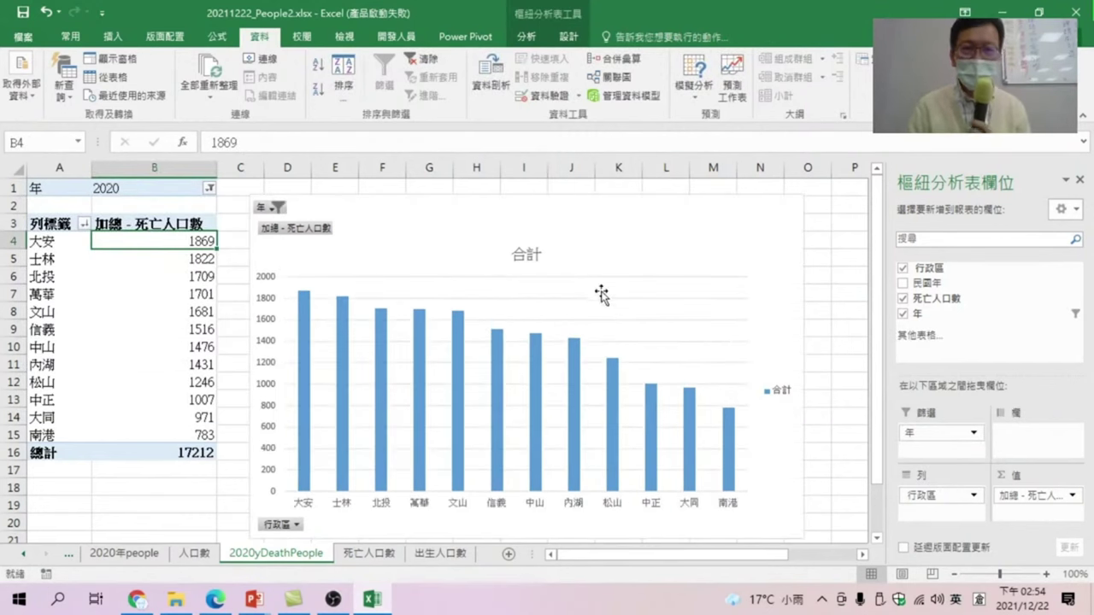
# - Add 資料標籤 value labels to the district bars and move the chart clear of the pivot table
pyautogui.click(771, 225)
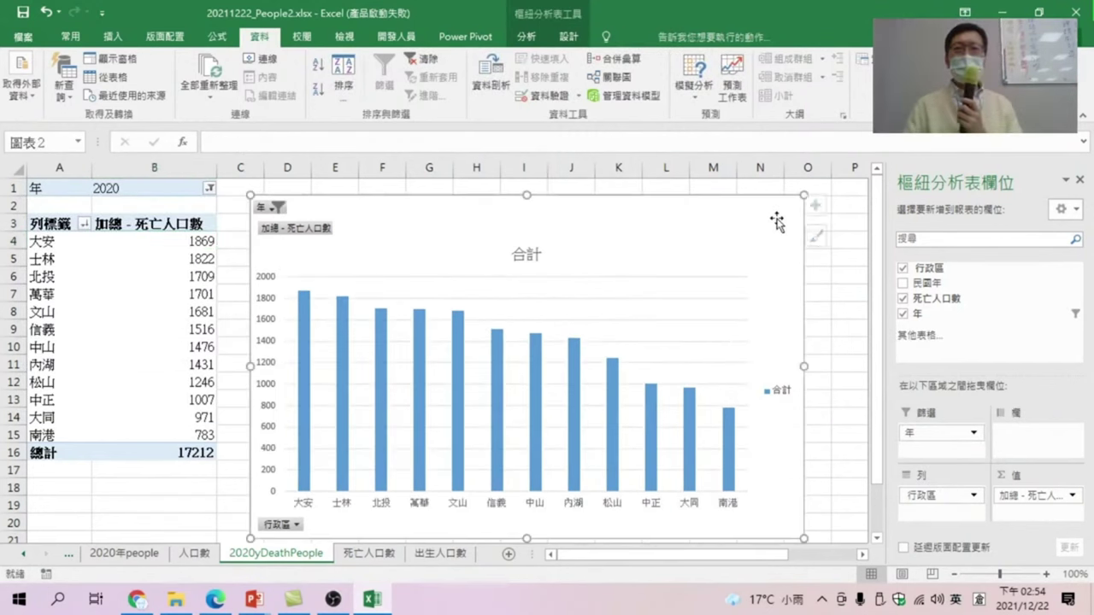
pyautogui.click(826, 205)
pyautogui.click(878, 283)
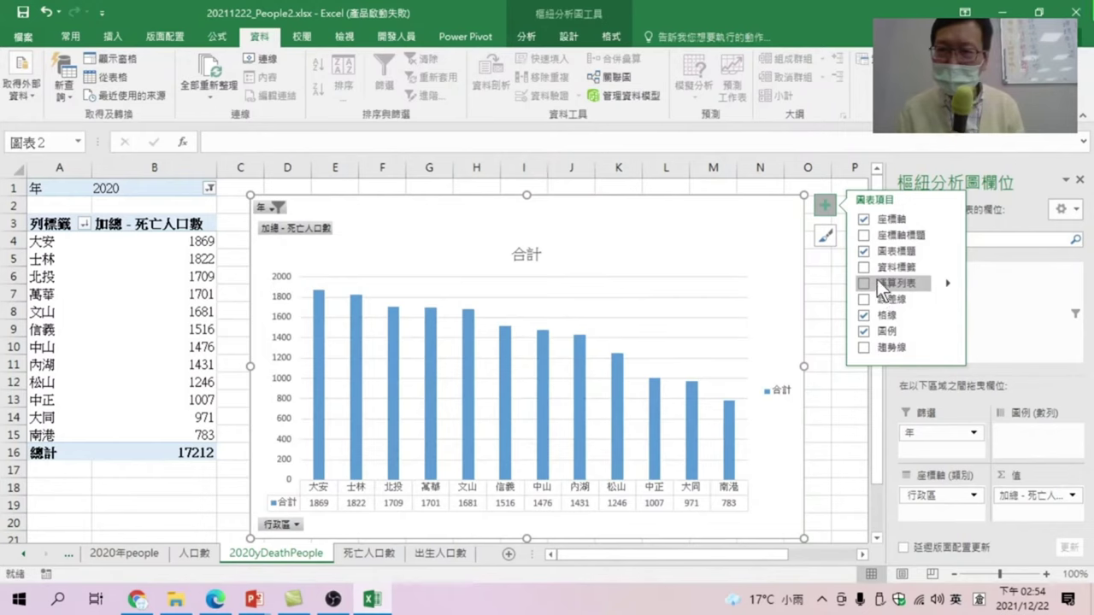
pyautogui.click(863, 268)
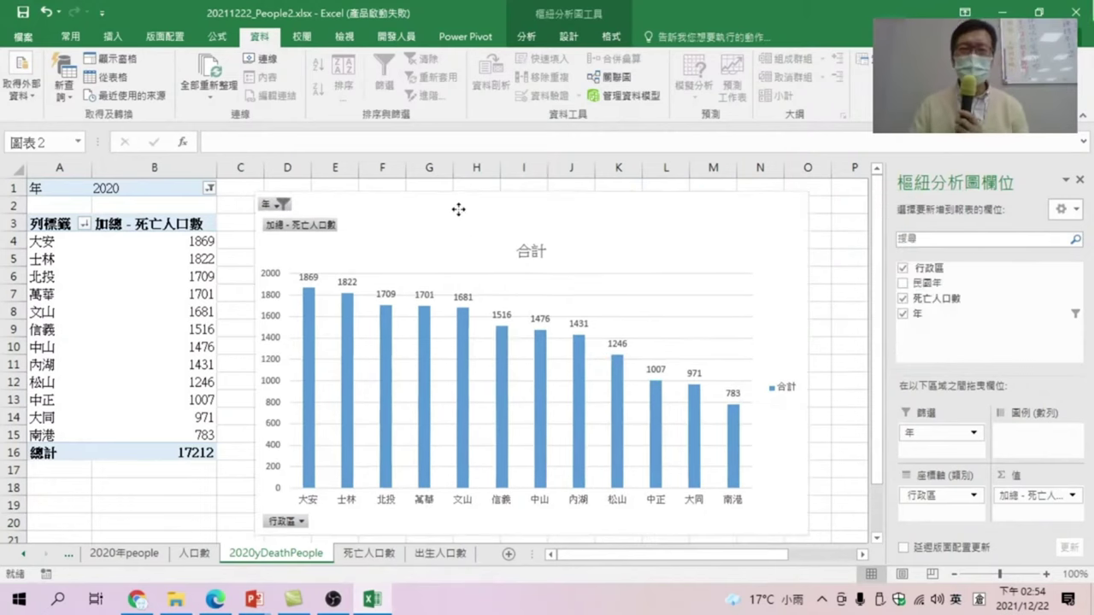
pyautogui.moveTo(455, 212); pyautogui.dragTo(432, 207)
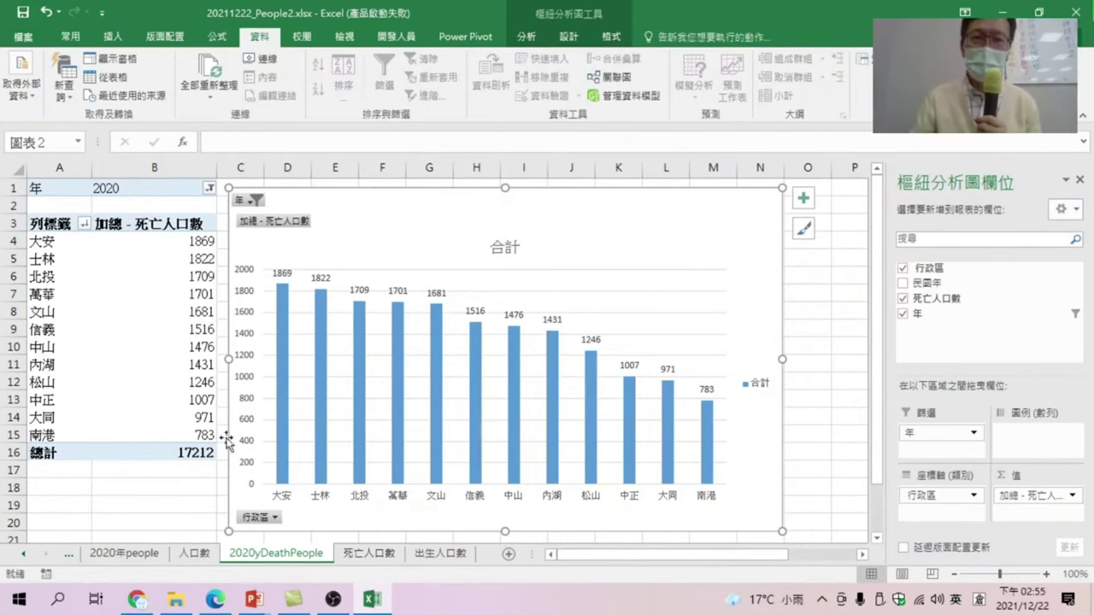
pyautogui.moveTo(336, 190); pyautogui.dragTo(377, 226)
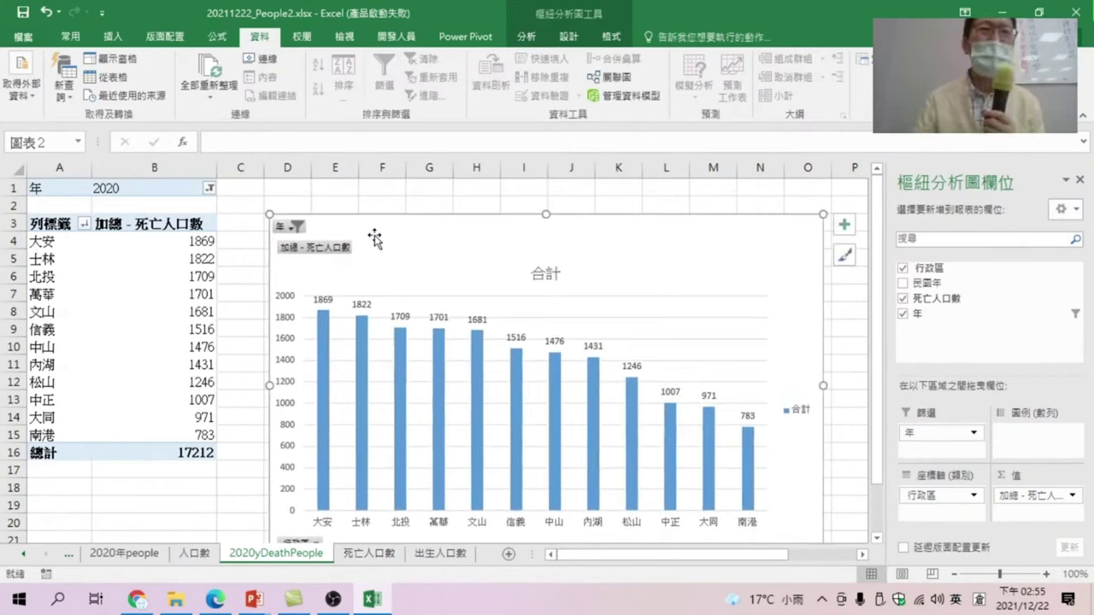
# - Include 2019 alongside 2020 in the 年 filter
pyautogui.click(211, 188)
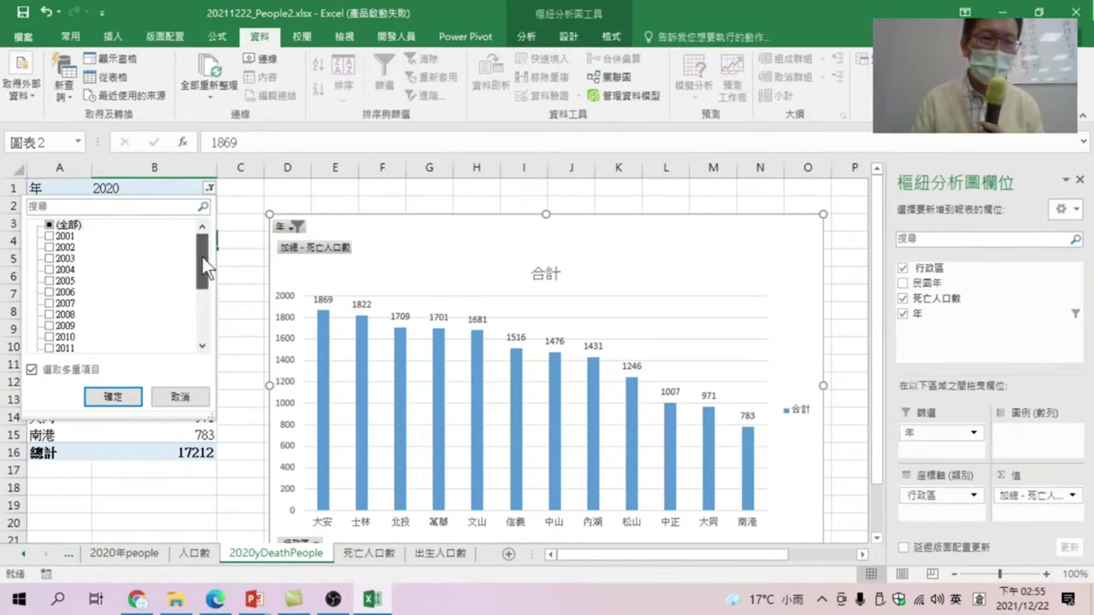
pyautogui.moveTo(202, 256); pyautogui.dragTo(180, 328)
pyautogui.click(61, 328)
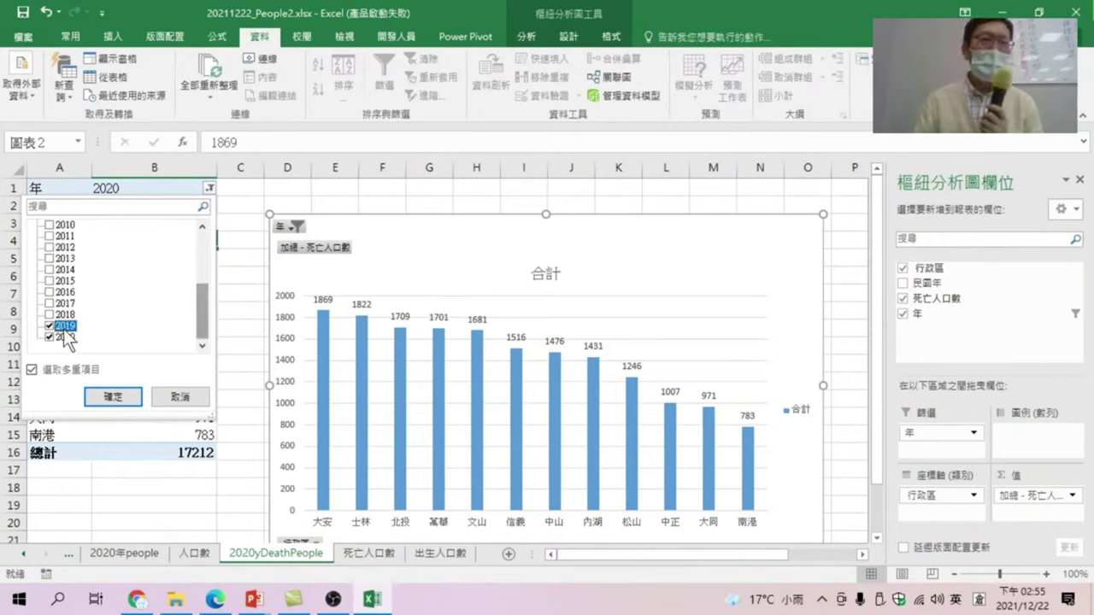
pyautogui.click(115, 400)
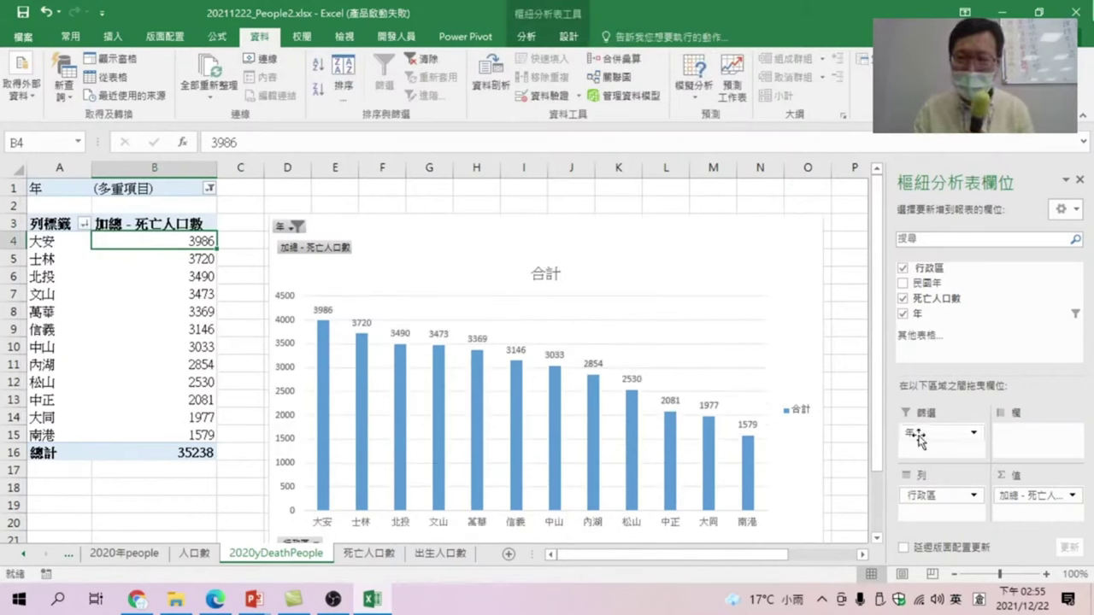
# - Move 年 to the columns so 2019 and 2020 show side by side, and place the chart beside the table
pyautogui.moveTo(916, 436); pyautogui.dragTo(1024, 435)
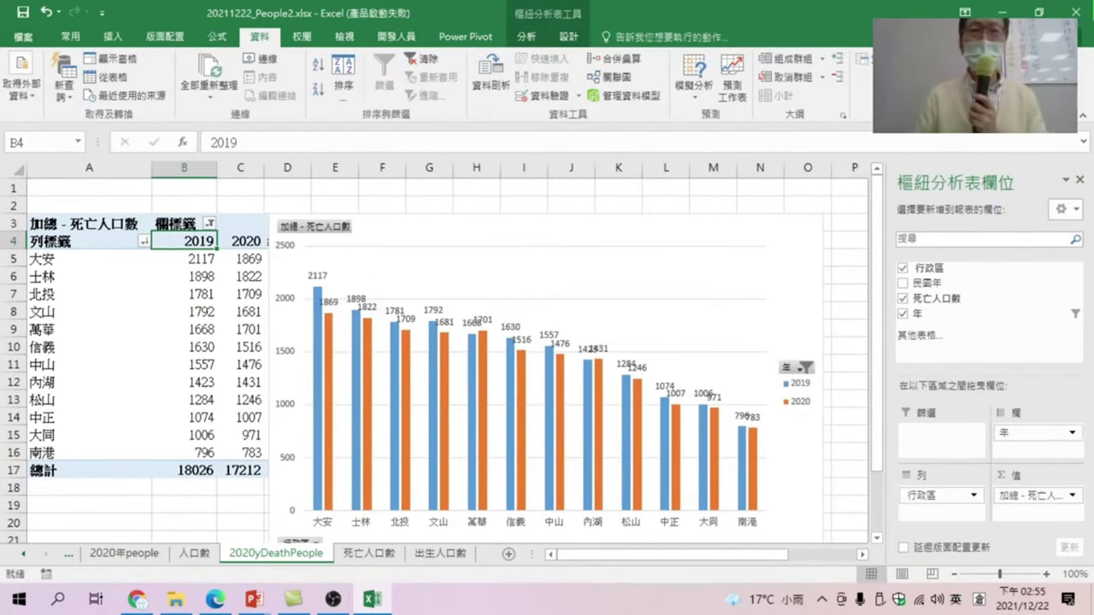
pyautogui.click(381, 368)
pyautogui.moveTo(530, 276); pyautogui.dragTo(450, 236)
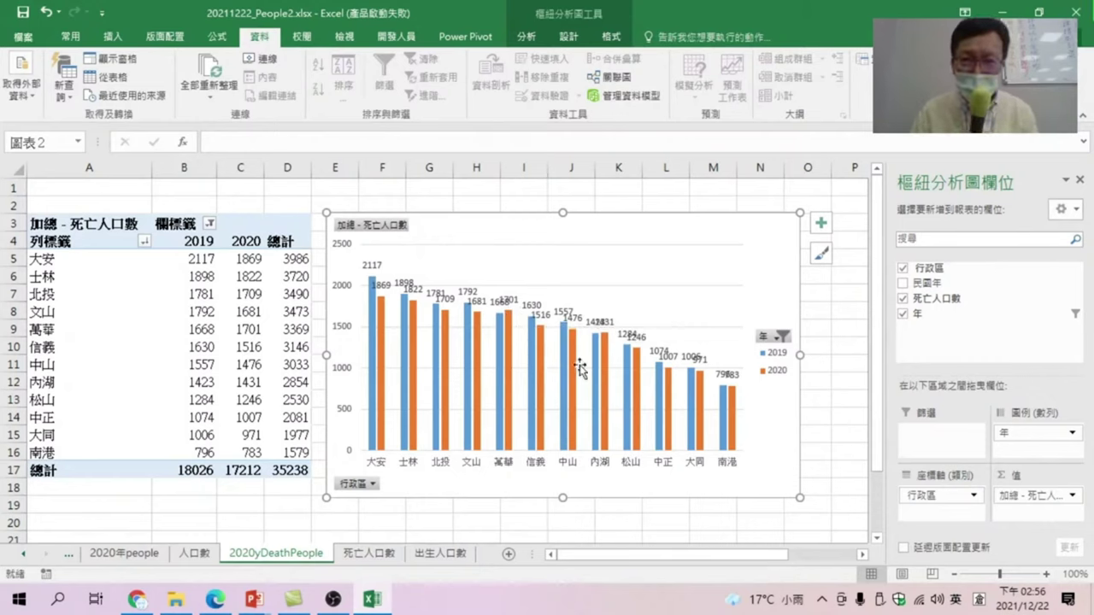
# - Select the 2019–2020 comparison chart so the PivotChart Fields pane appears
pyautogui.moveTo(601, 359)
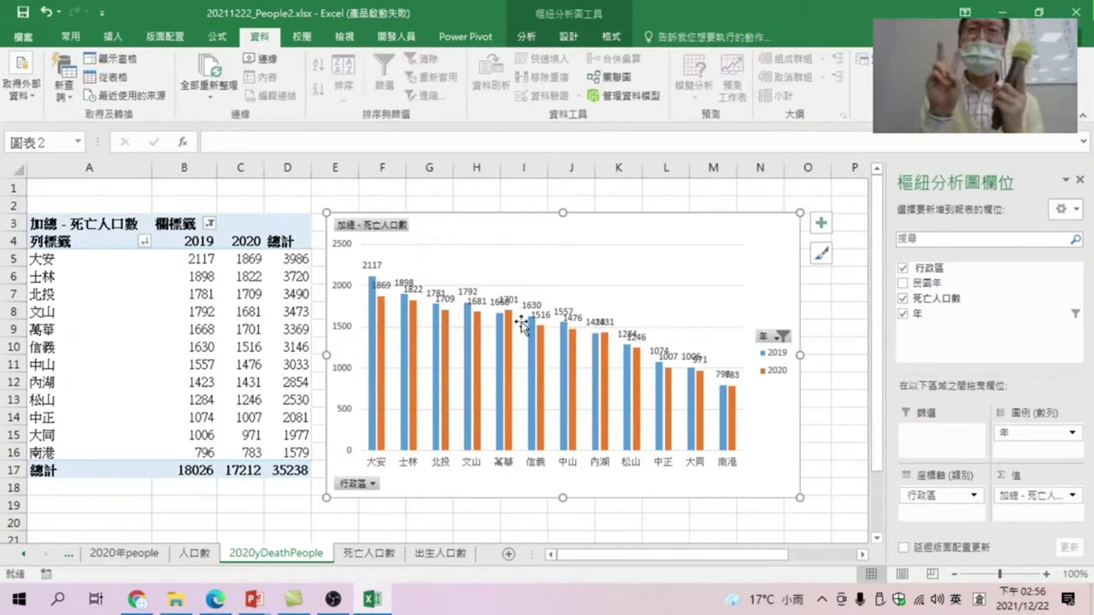
pyautogui.moveTo(513, 326)
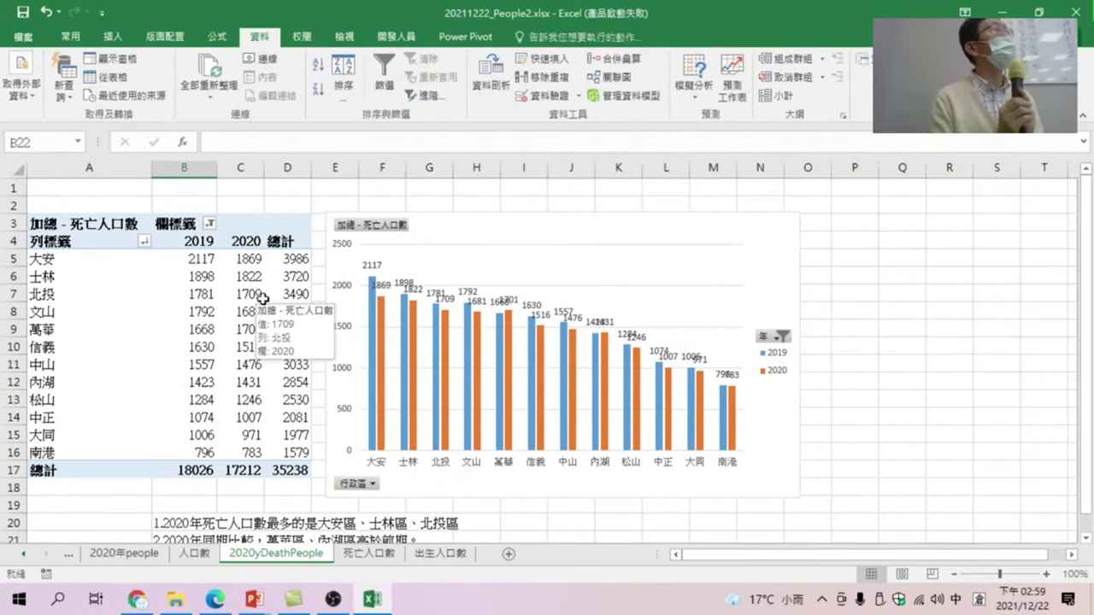
pyautogui.click(569, 233)
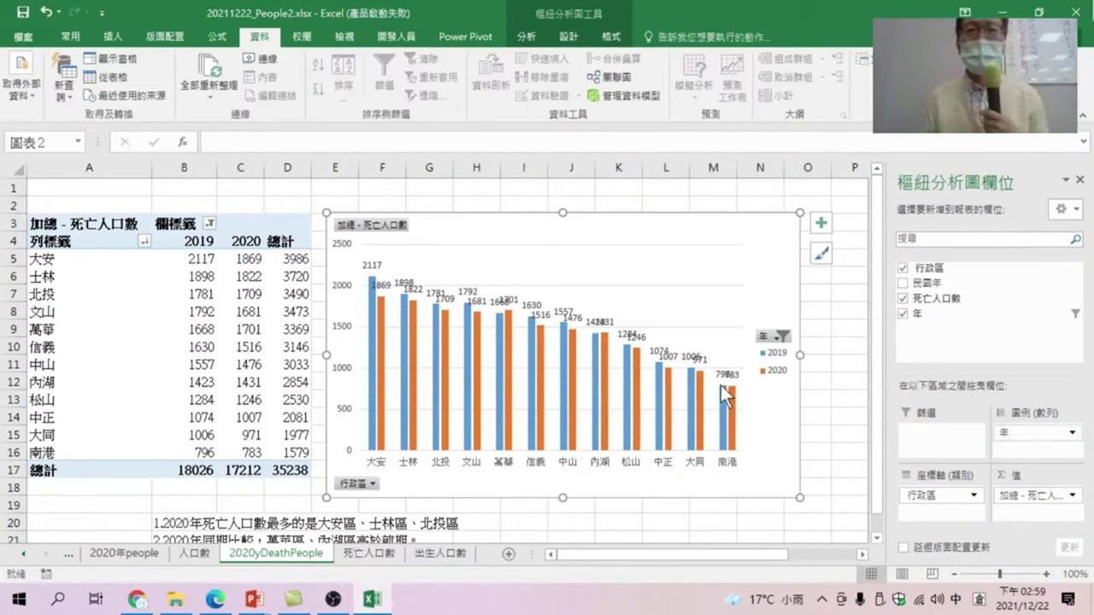
# - Abandon a 2020-series trendline, then move 年 from the legend back to the report filters
pyautogui.rightClick(656, 300)
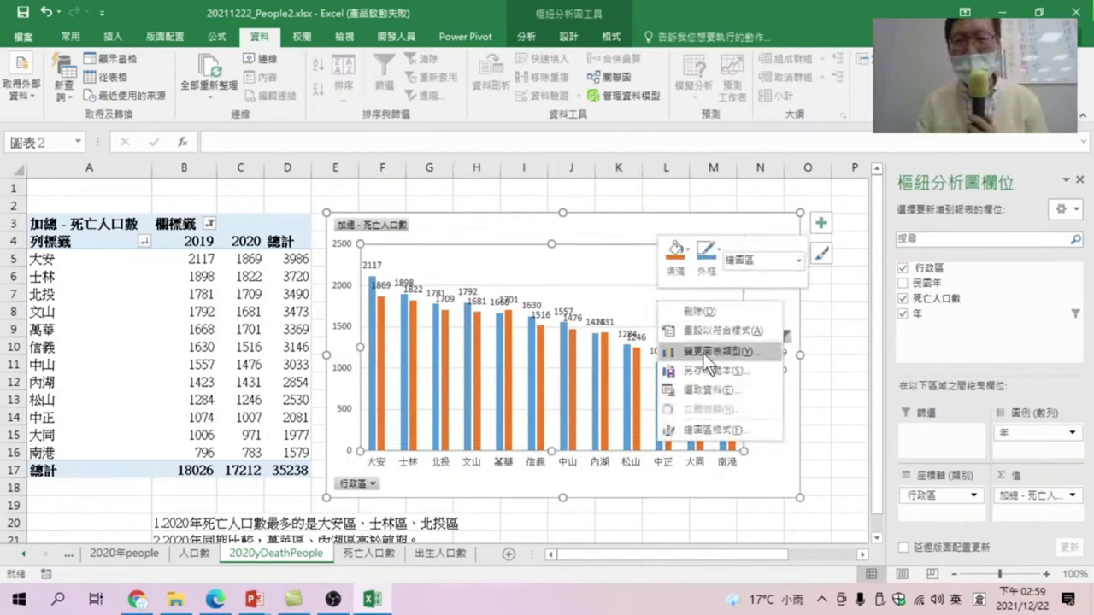
pyautogui.click(821, 224)
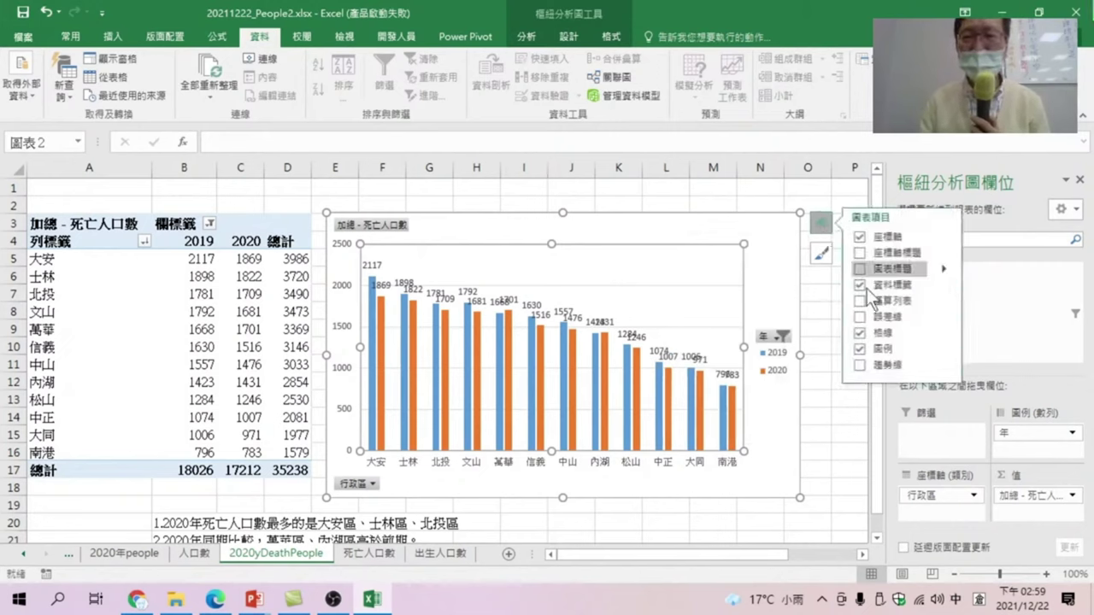
pyautogui.click(859, 365)
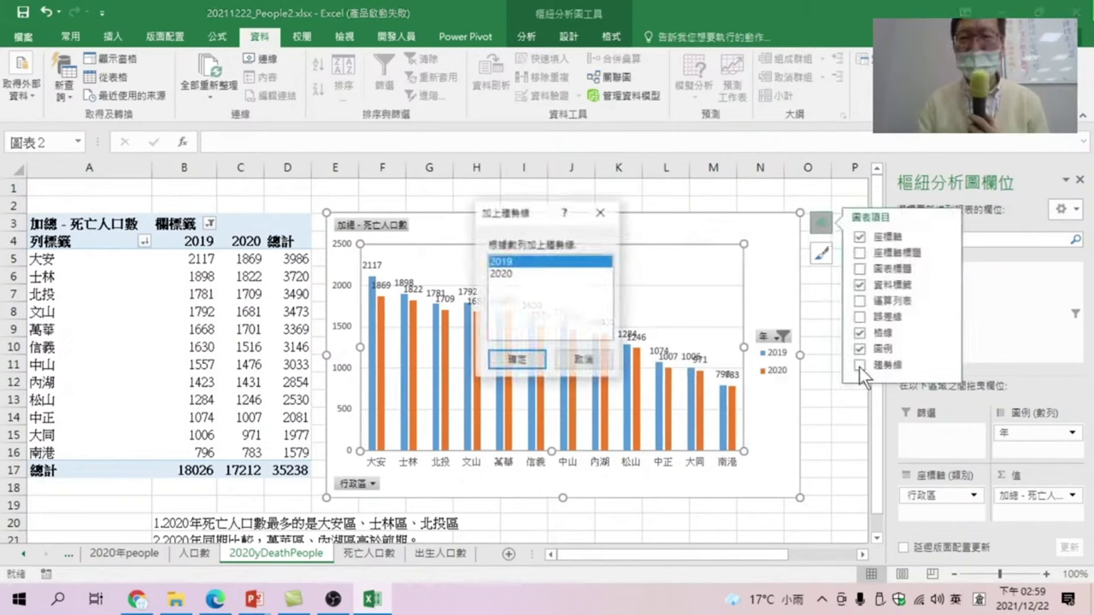
pyautogui.click(515, 278)
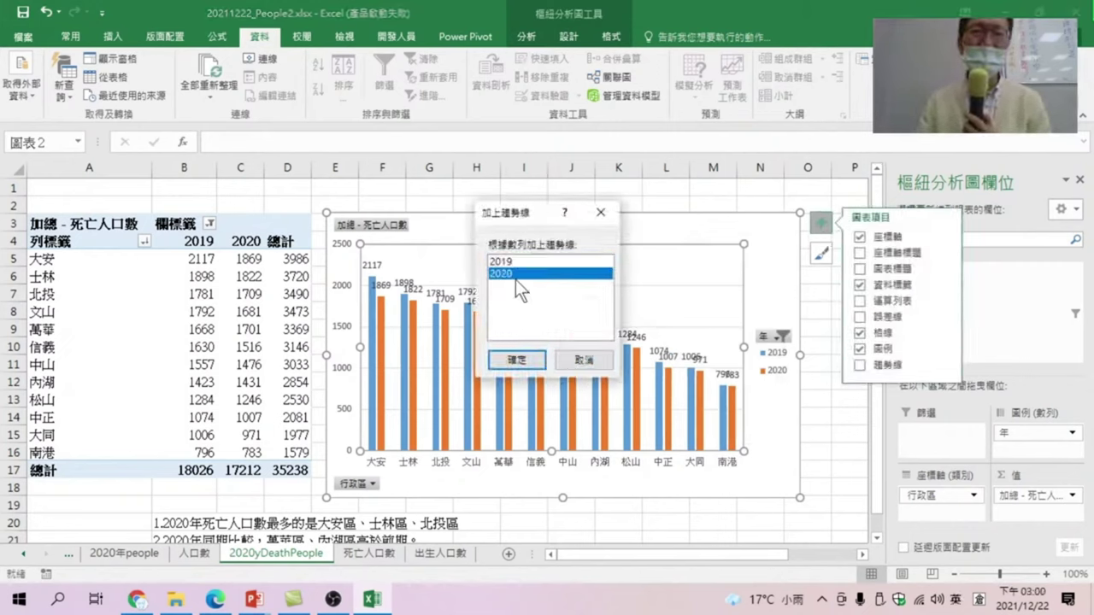
pyautogui.click(584, 359)
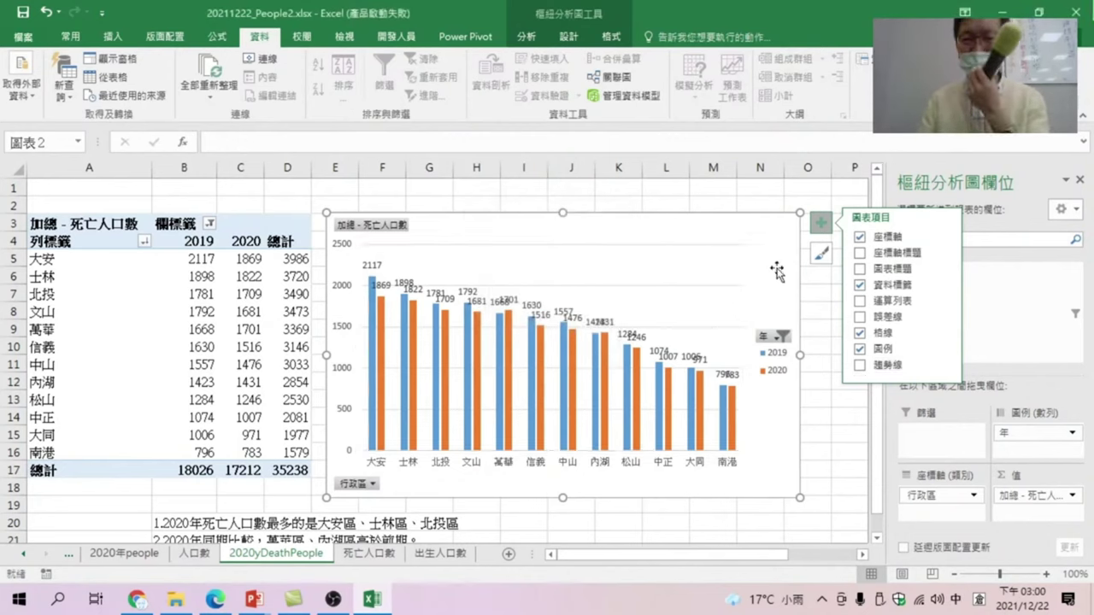
pyautogui.moveTo(1034, 433); pyautogui.dragTo(955, 451)
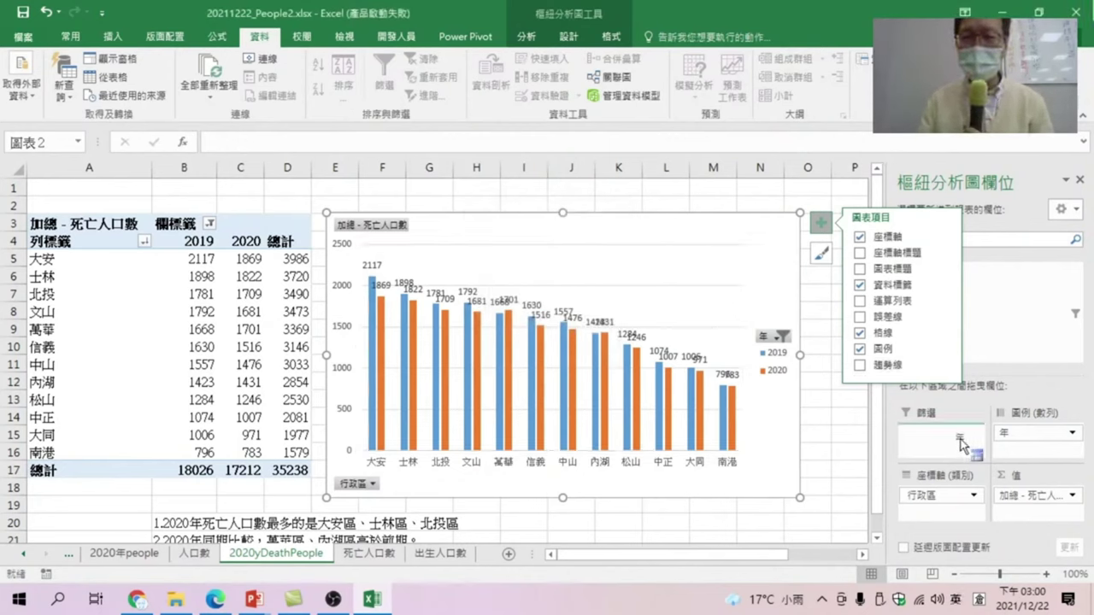
# - Set the 年 filter to include all years
pyautogui.click(209, 187)
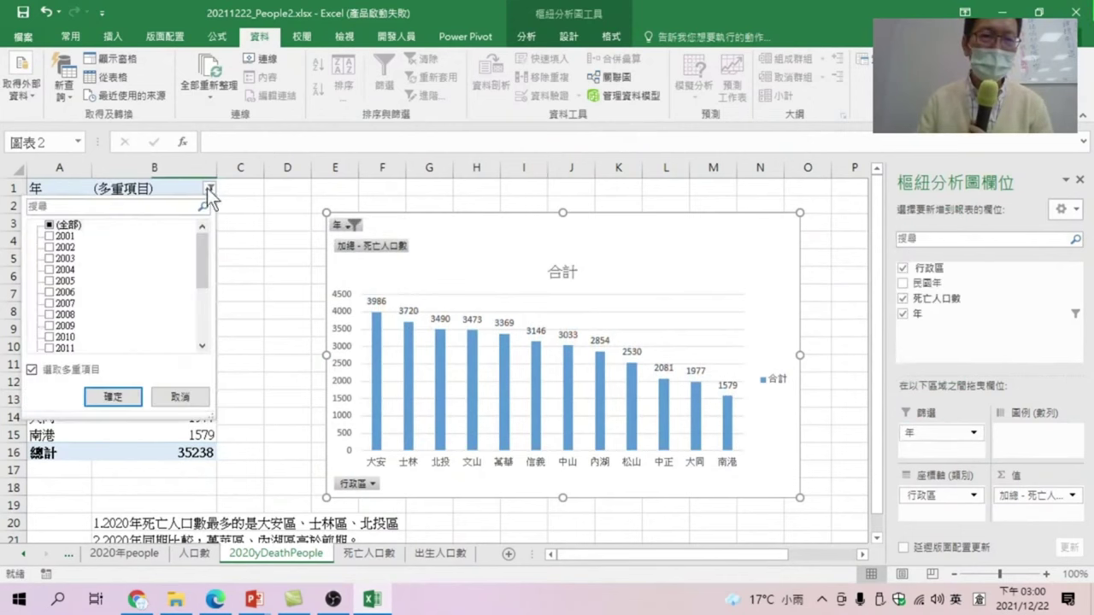
pyautogui.click(48, 225)
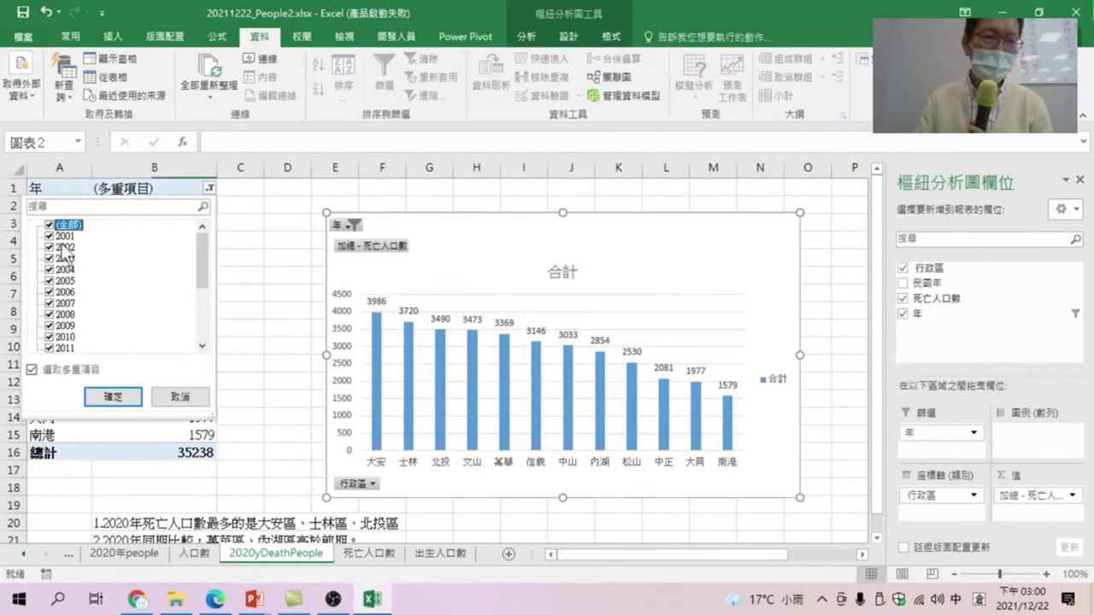
pyautogui.click(113, 397)
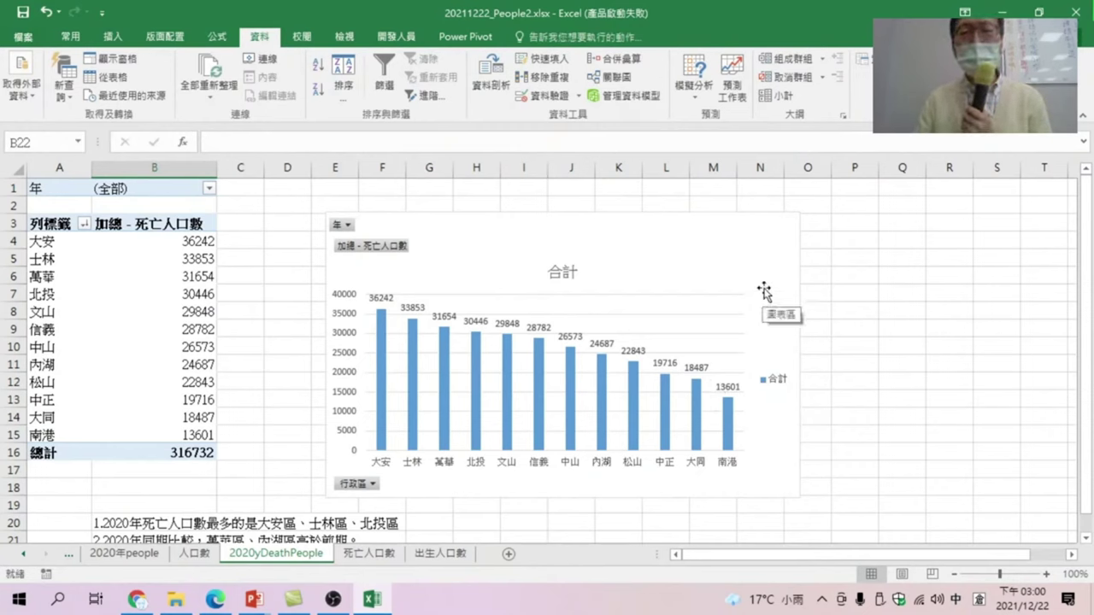
# - Add a linear 趨勢線 trendline to the district deaths chart and shift it slightly left
pyautogui.rightClick(629, 322)
pyautogui.click(797, 229)
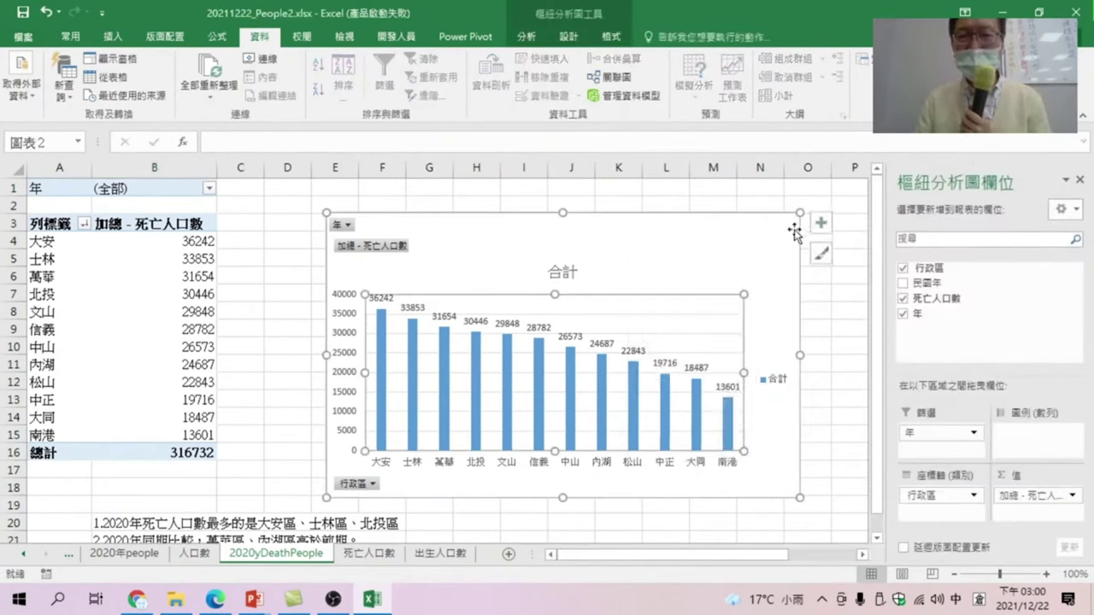
pyautogui.click(820, 223)
pyautogui.click(858, 365)
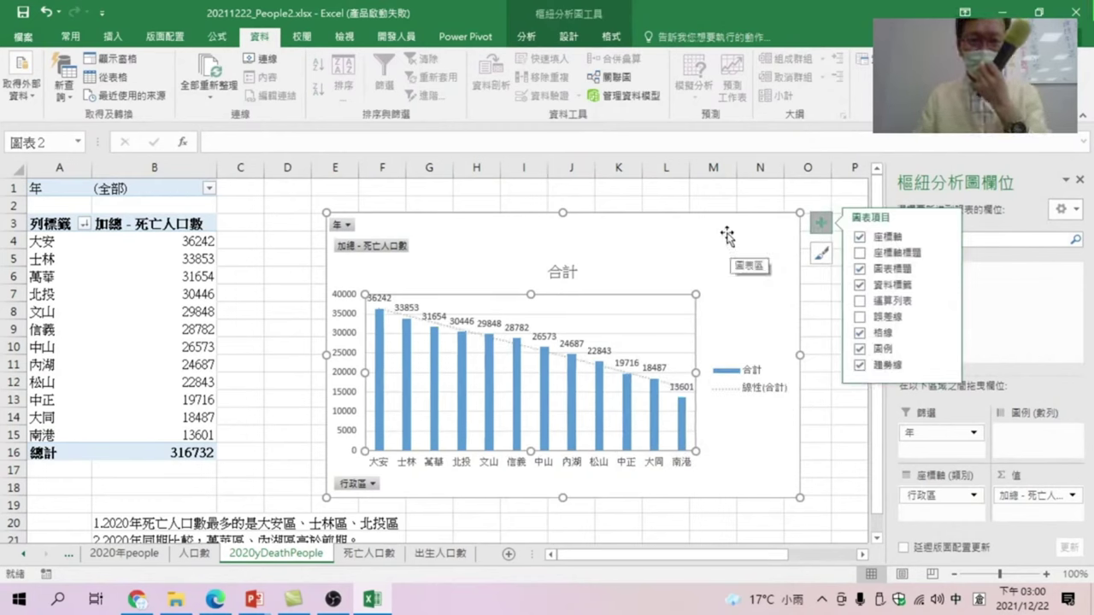
pyautogui.moveTo(726, 236); pyautogui.dragTo(640, 232)
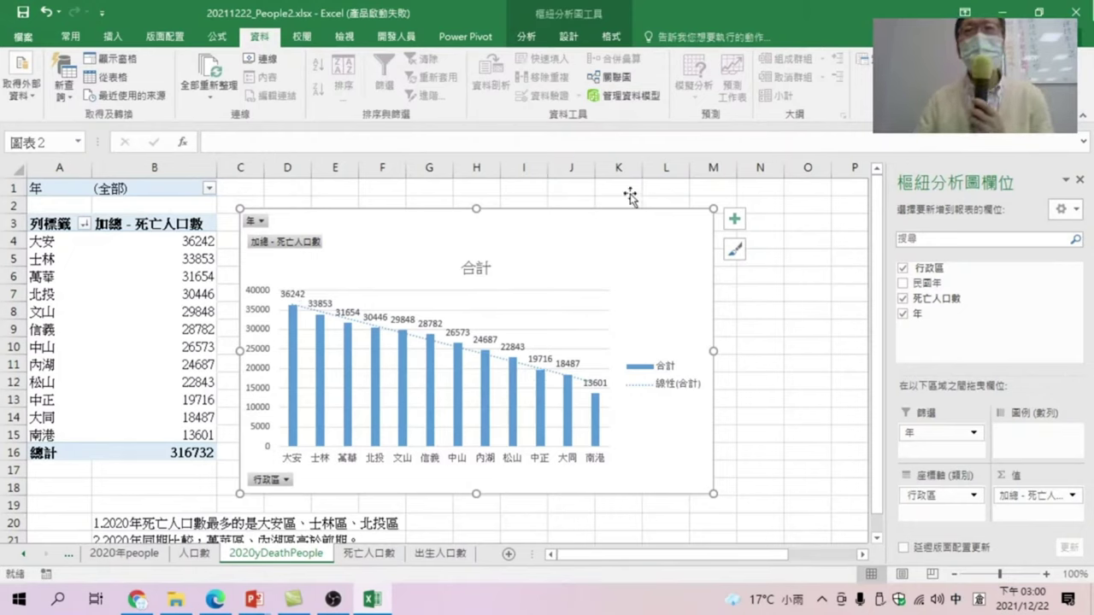
# - Insert a 年 slicer and place it beside the chart near columns N–P
pyautogui.click(530, 34)
pyautogui.click(359, 72)
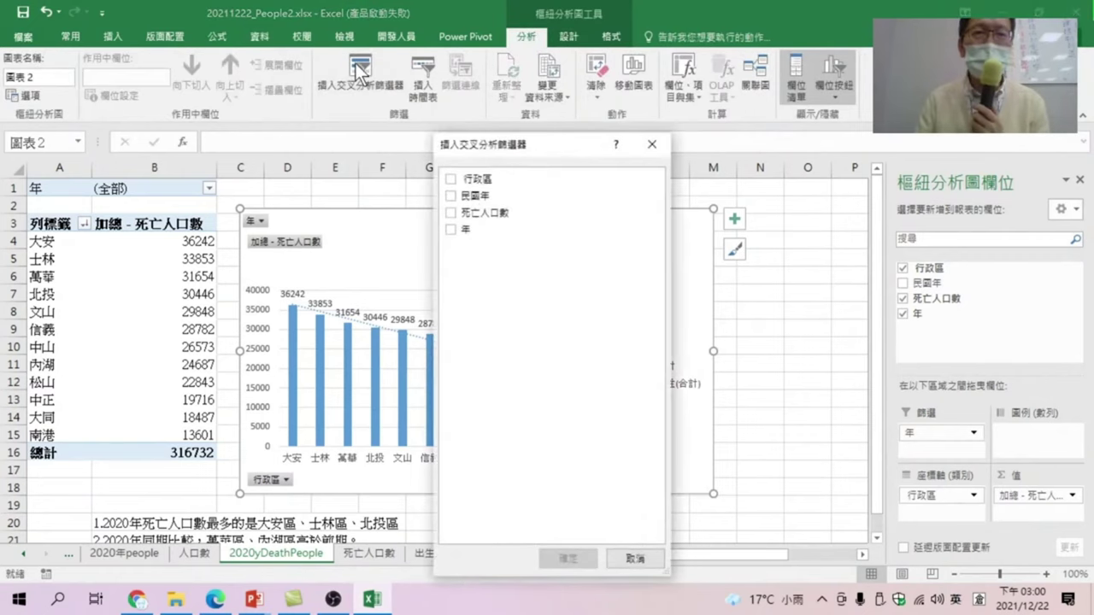
pyautogui.click(452, 231)
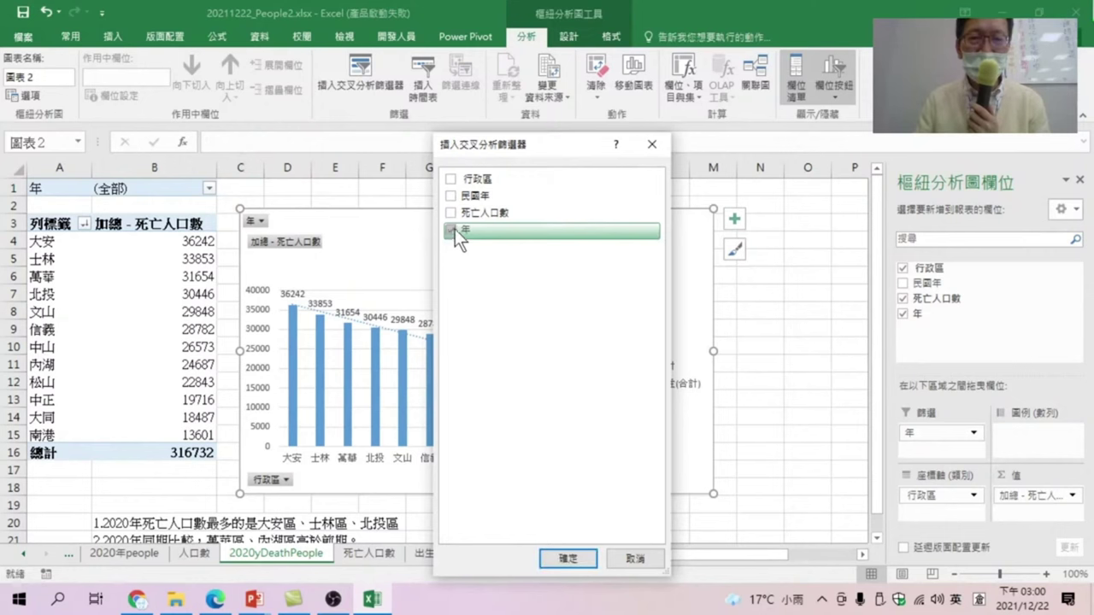
pyautogui.click(567, 558)
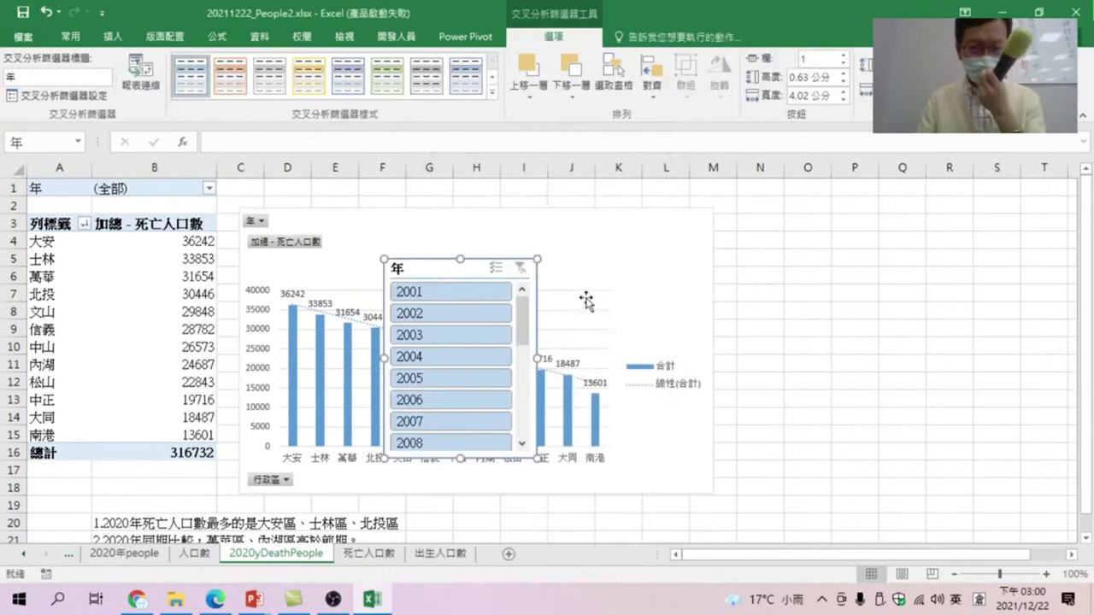
pyautogui.moveTo(446, 268); pyautogui.dragTo(805, 216)
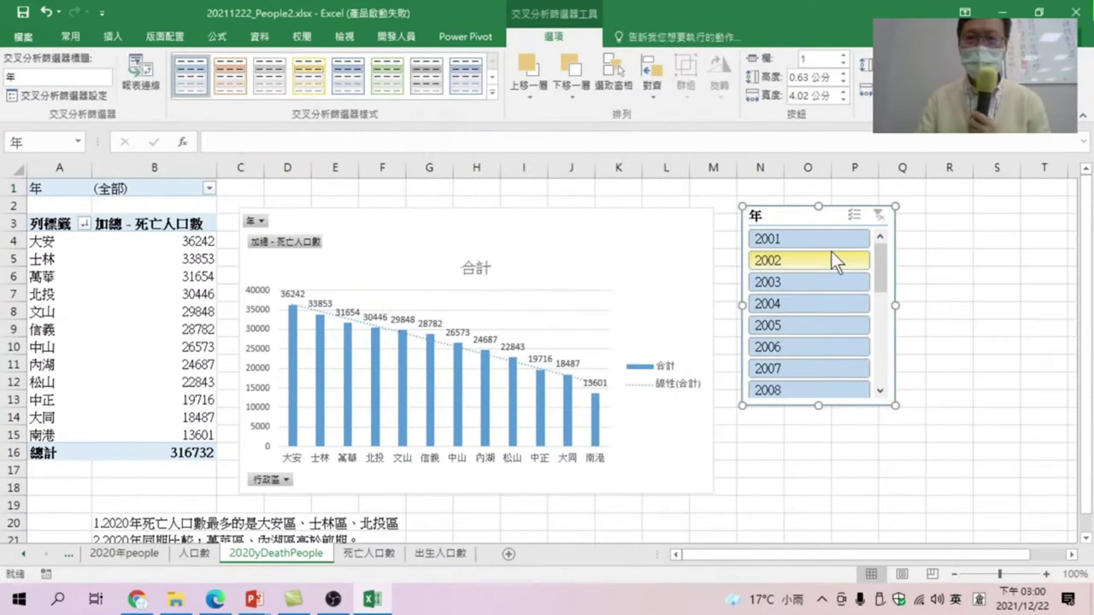
# - Step the slicer through years 2001 to 2006, ending on 14011 total deaths
pyautogui.click(805, 237)
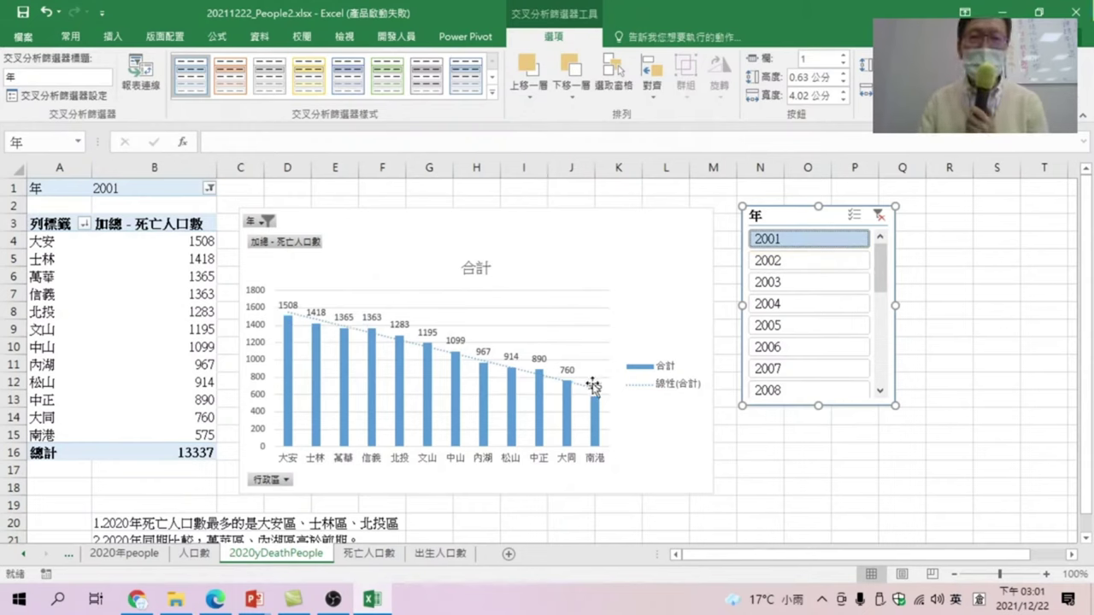
pyautogui.click(783, 261)
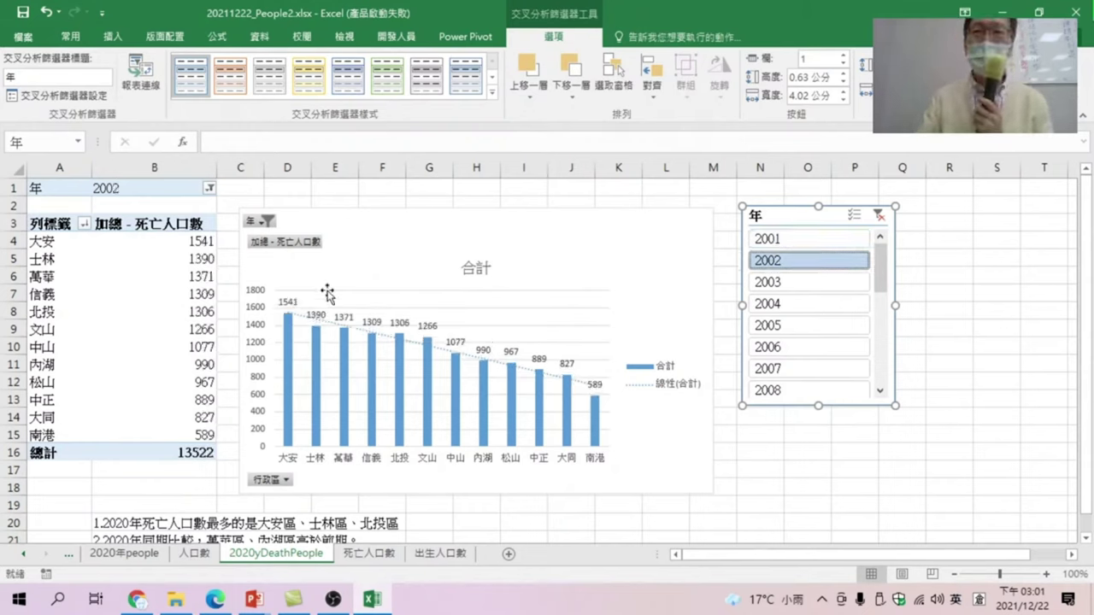
pyautogui.click(789, 282)
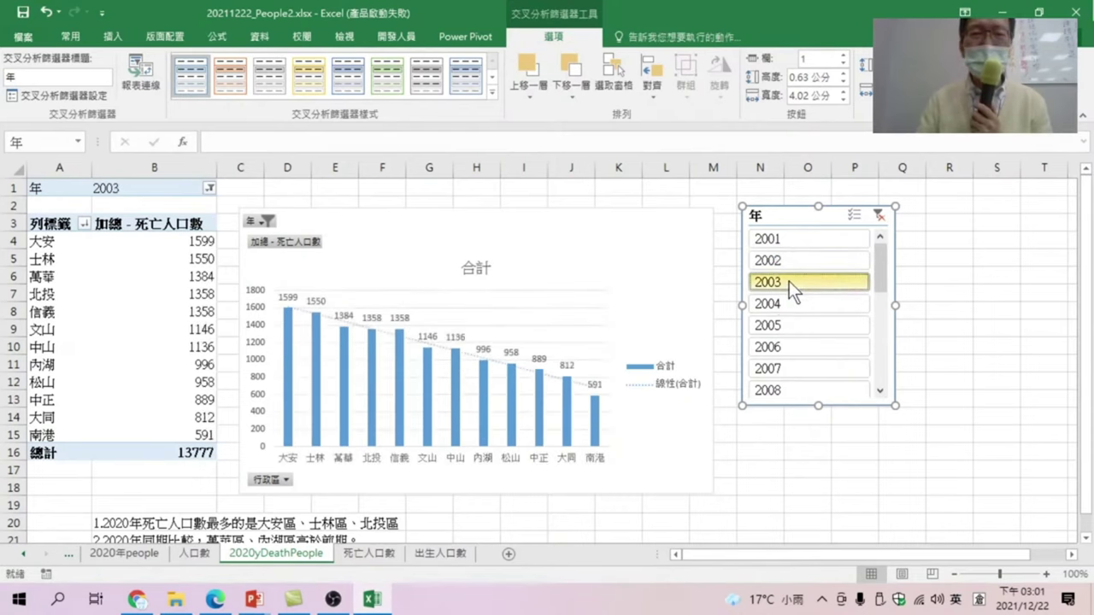
pyautogui.click(788, 301)
pyautogui.click(790, 323)
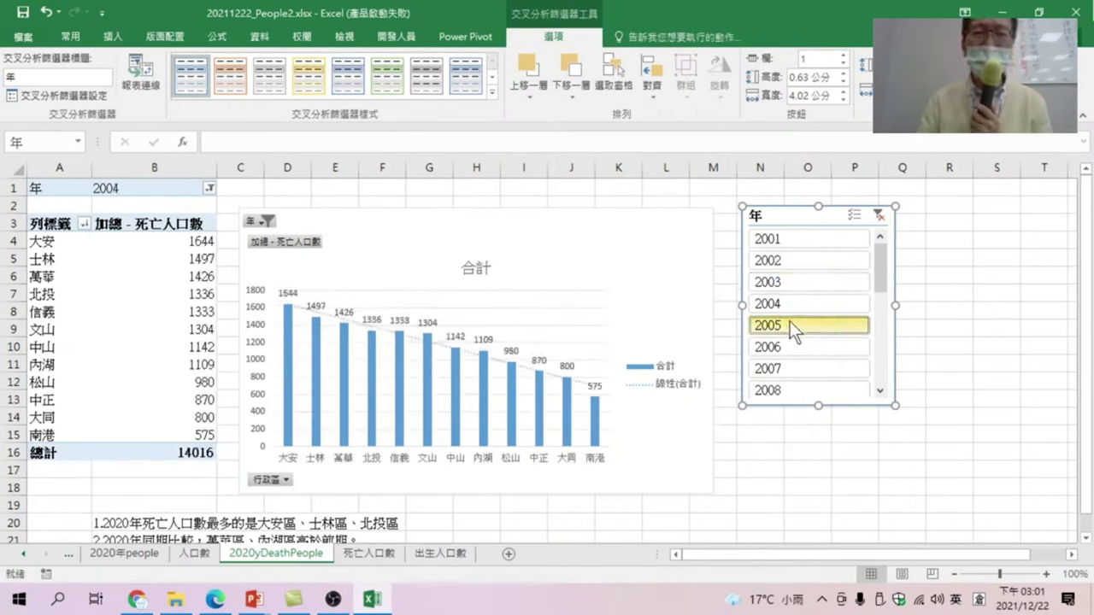
pyautogui.click(793, 346)
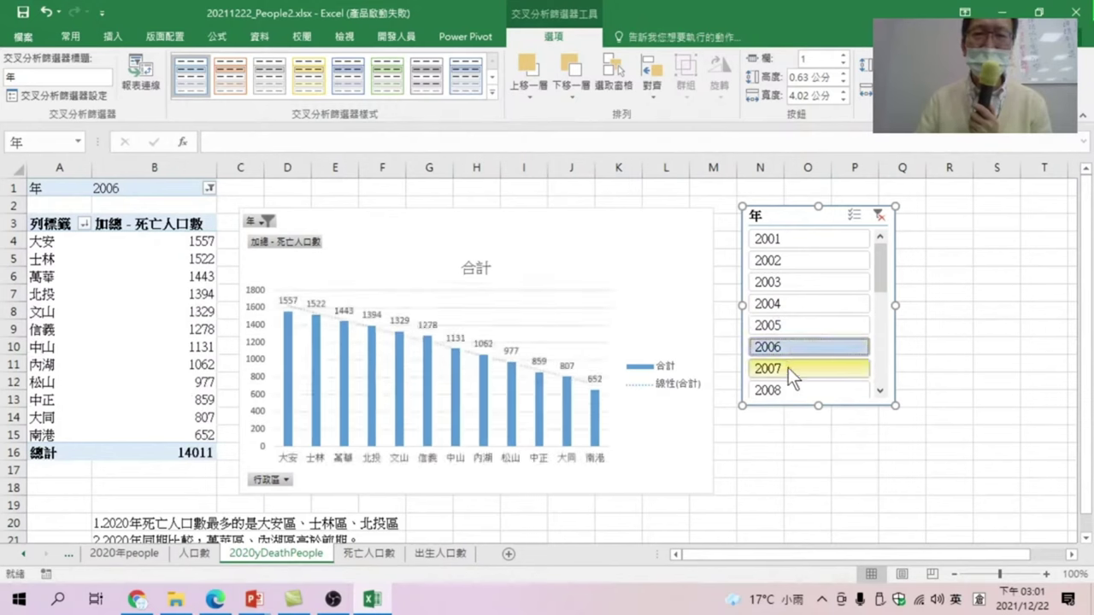
pyautogui.click(636, 229)
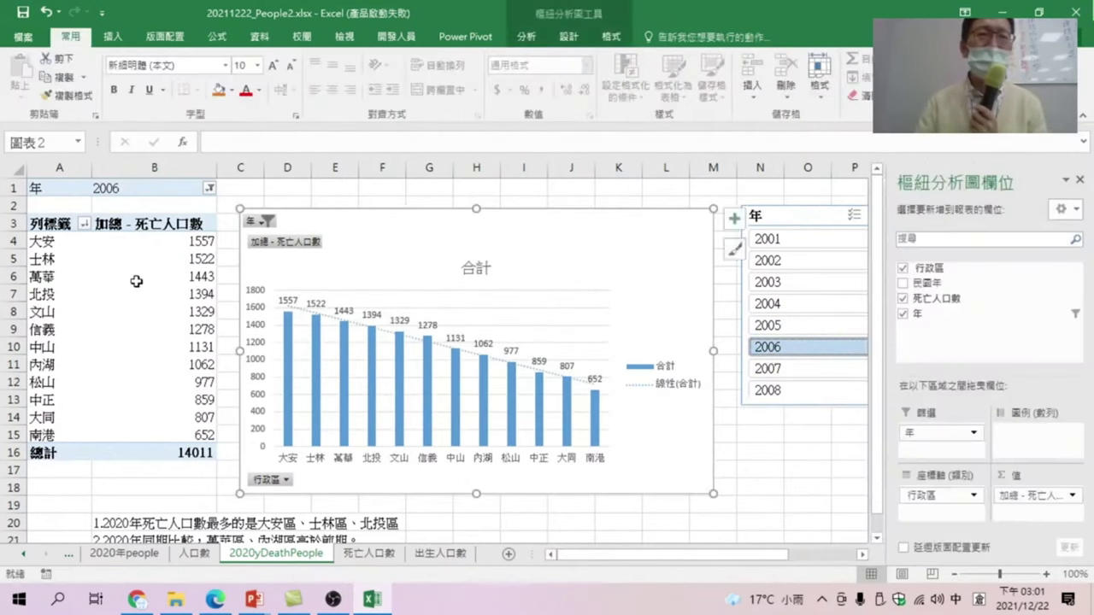
pyautogui.click(147, 278)
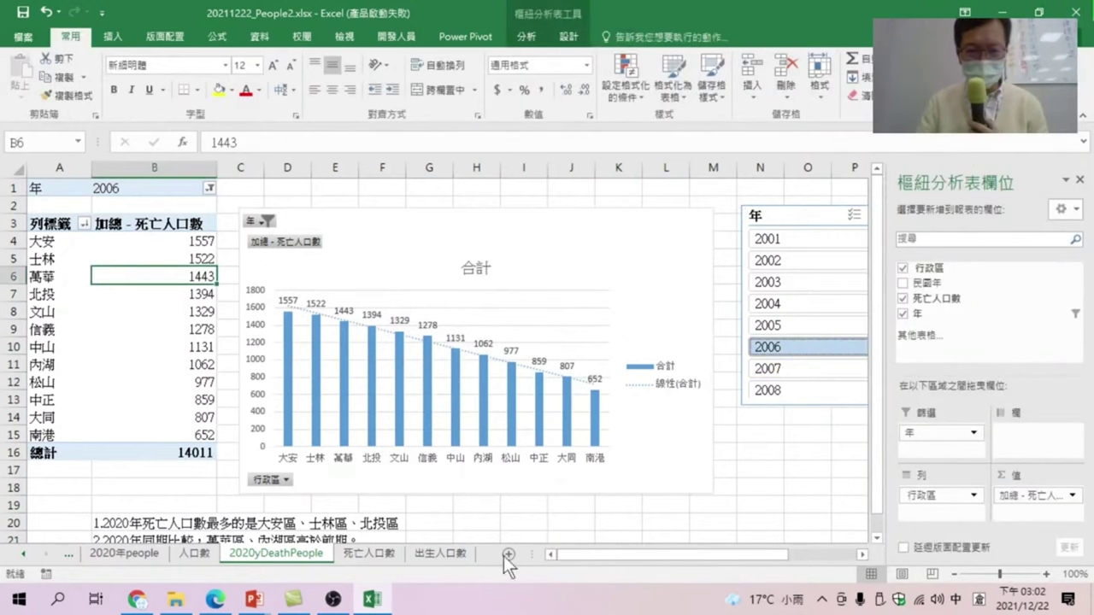
# - Create a pivot table on a new sheet from the 死亡人口數 data table
pyautogui.click(378, 555)
pyautogui.click(242, 274)
pyautogui.click(118, 35)
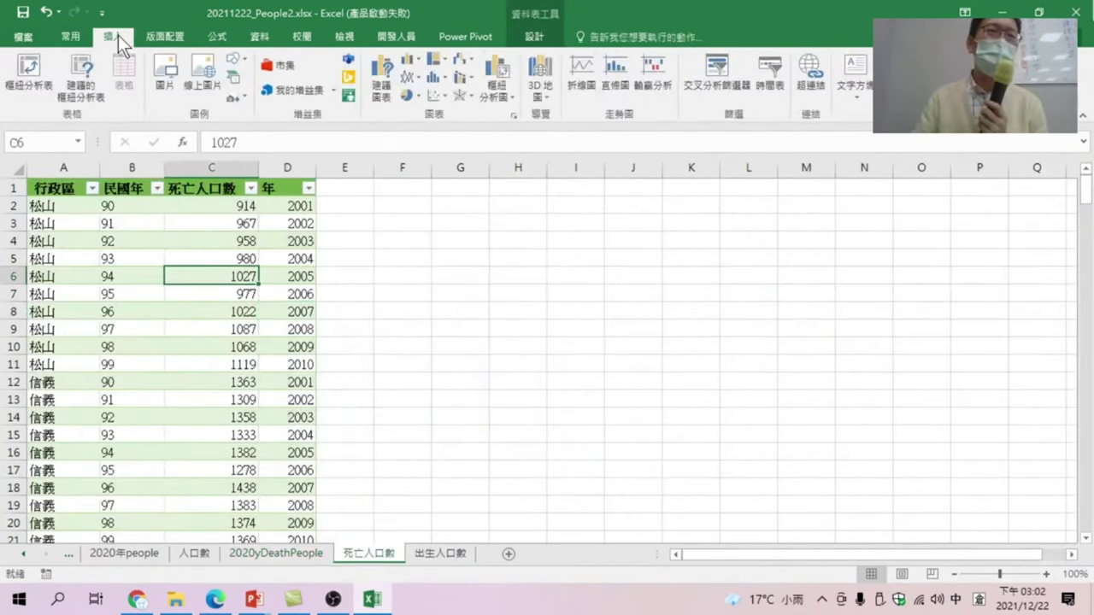
pyautogui.click(29, 73)
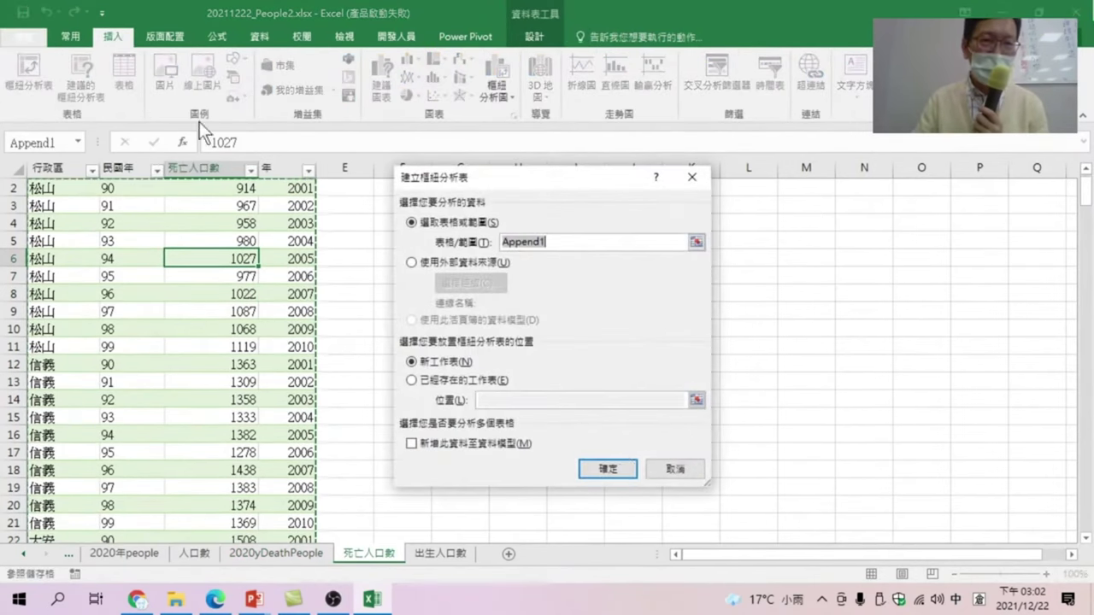
pyautogui.click(618, 469)
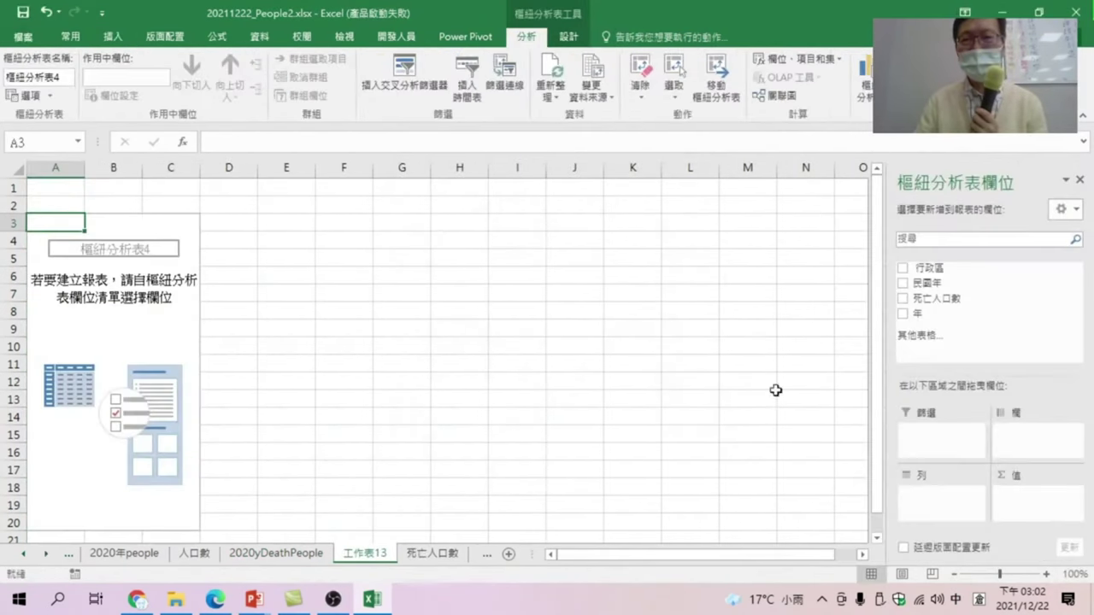
# - Sum 死亡人口數 by 年 in rows and add a clustered column pivot chart
pyautogui.click(904, 314)
pyautogui.moveTo(1041, 503); pyautogui.dragTo(948, 506)
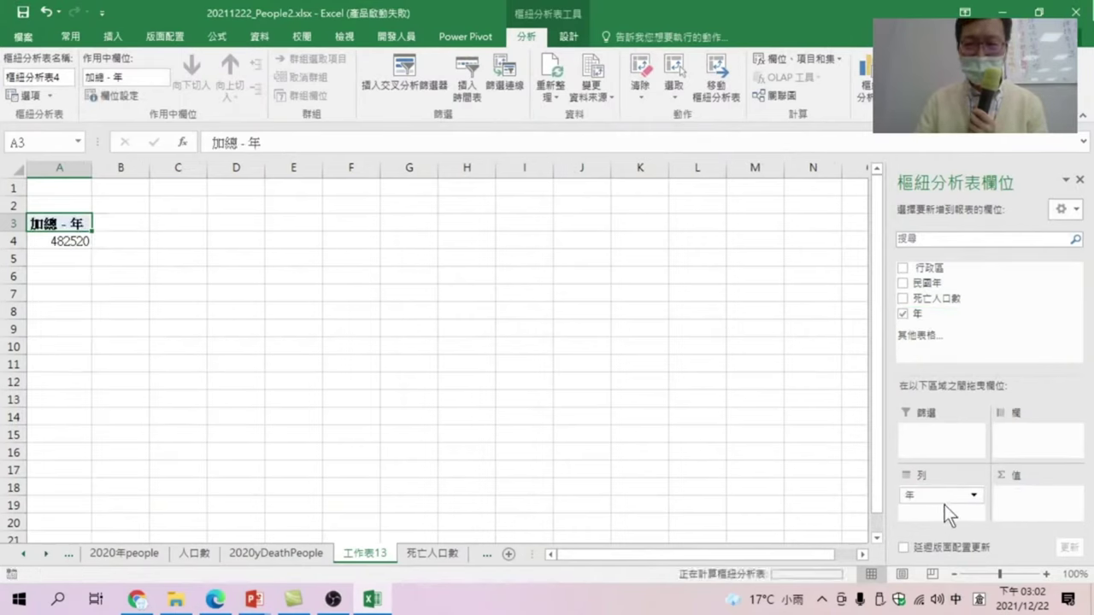
pyautogui.moveTo(936, 298); pyautogui.dragTo(1029, 503)
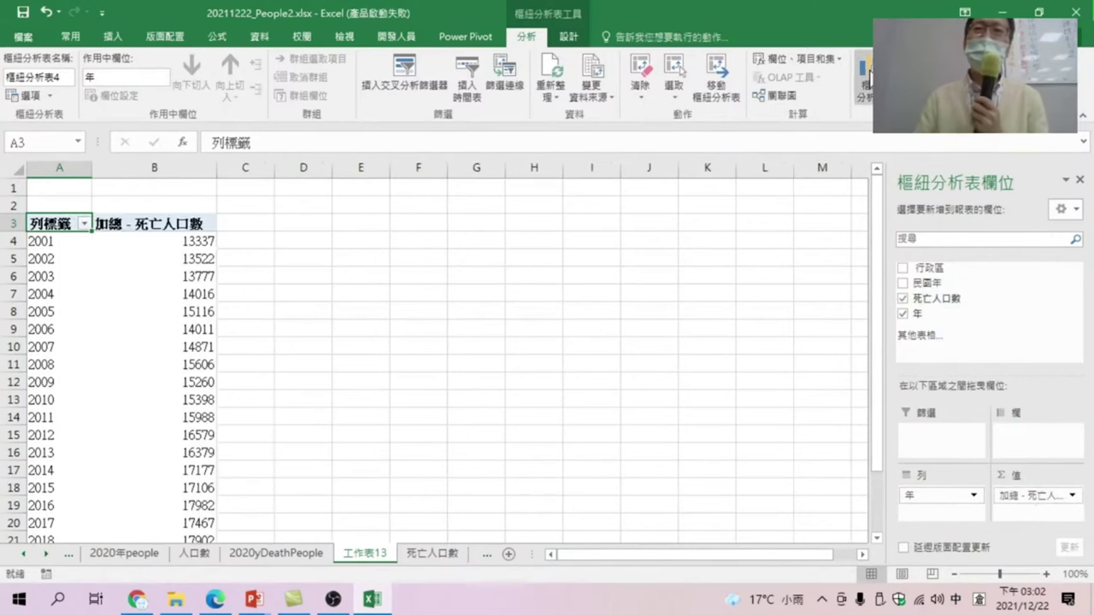
pyautogui.click(791, 97)
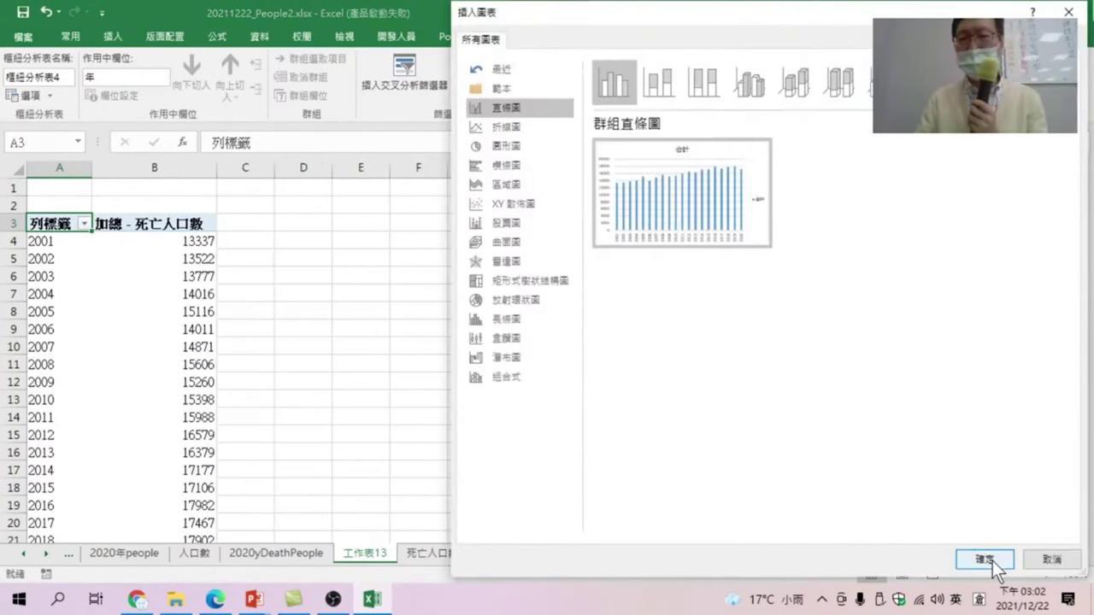
pyautogui.click(984, 559)
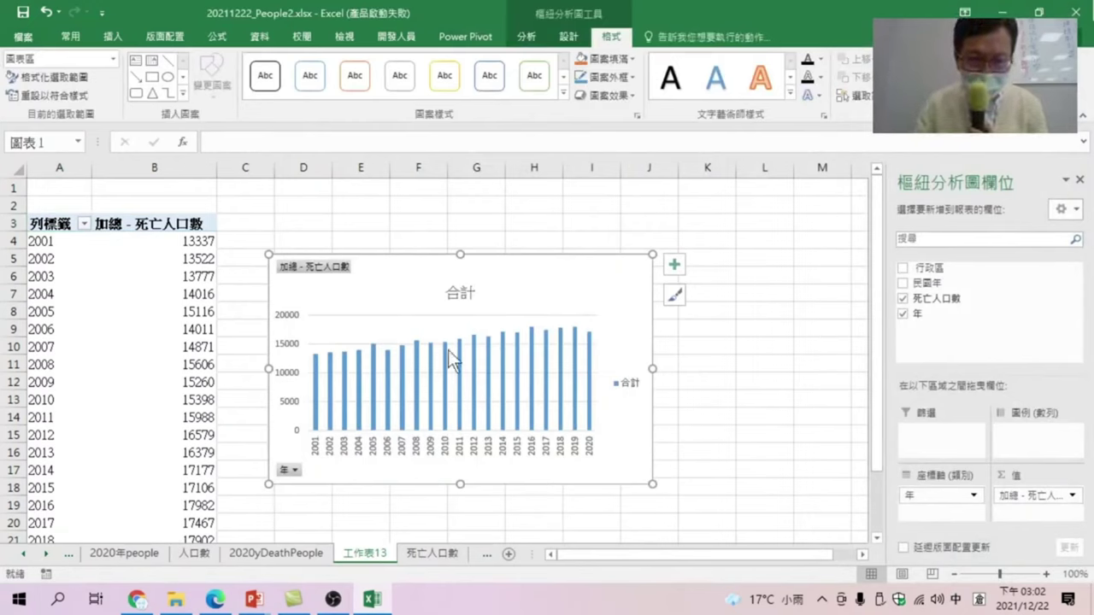
# - Give the yearly deaths chart a linear 趨勢線, then return to the 2020yDeathPeople sheet
pyautogui.click(673, 265)
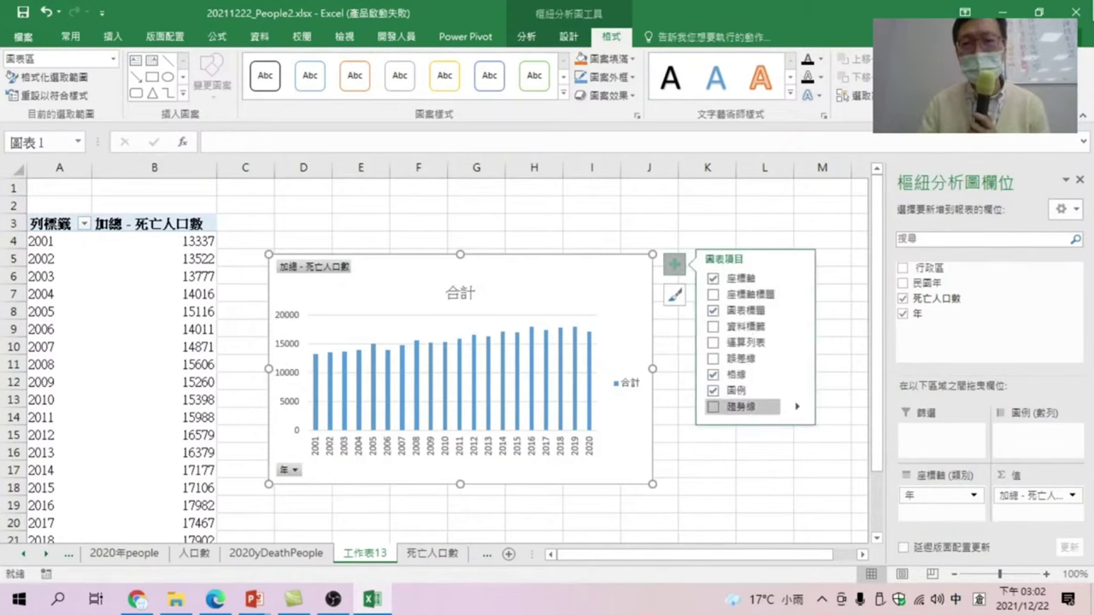
pyautogui.click(722, 408)
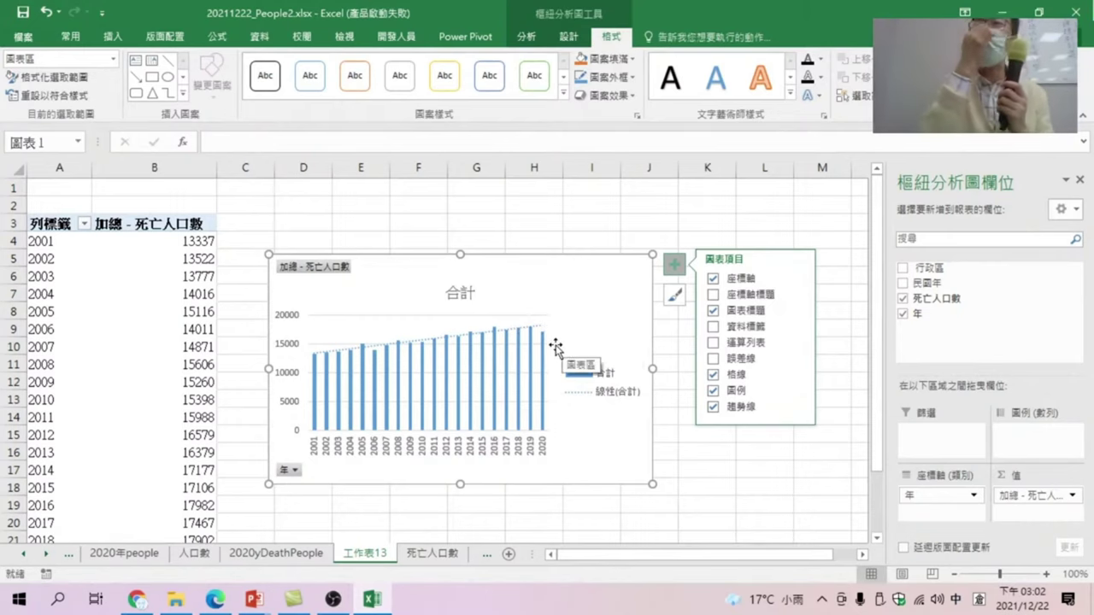
pyautogui.click(283, 553)
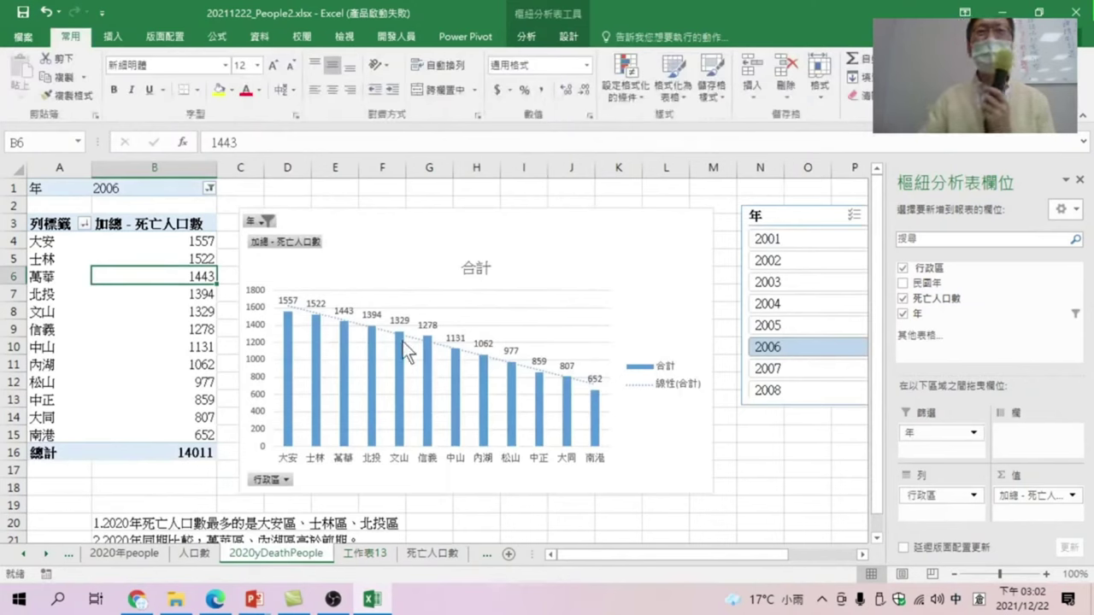
# - Use the 年 slicer to move through 2007 to 2008, showing 15606 total deaths
pyautogui.moveTo(404, 345)
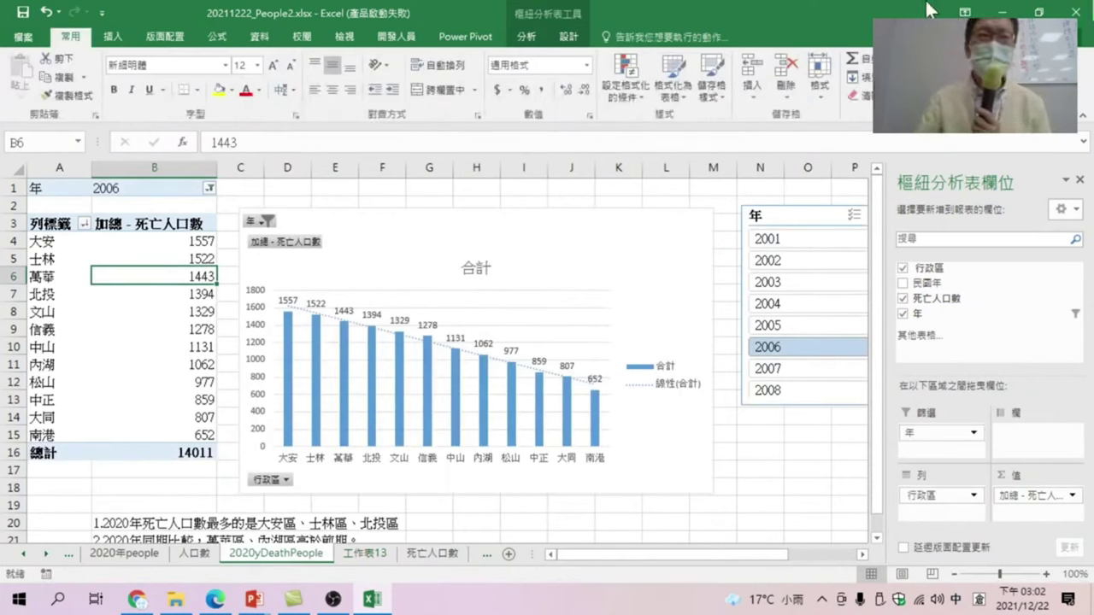
pyautogui.click(786, 364)
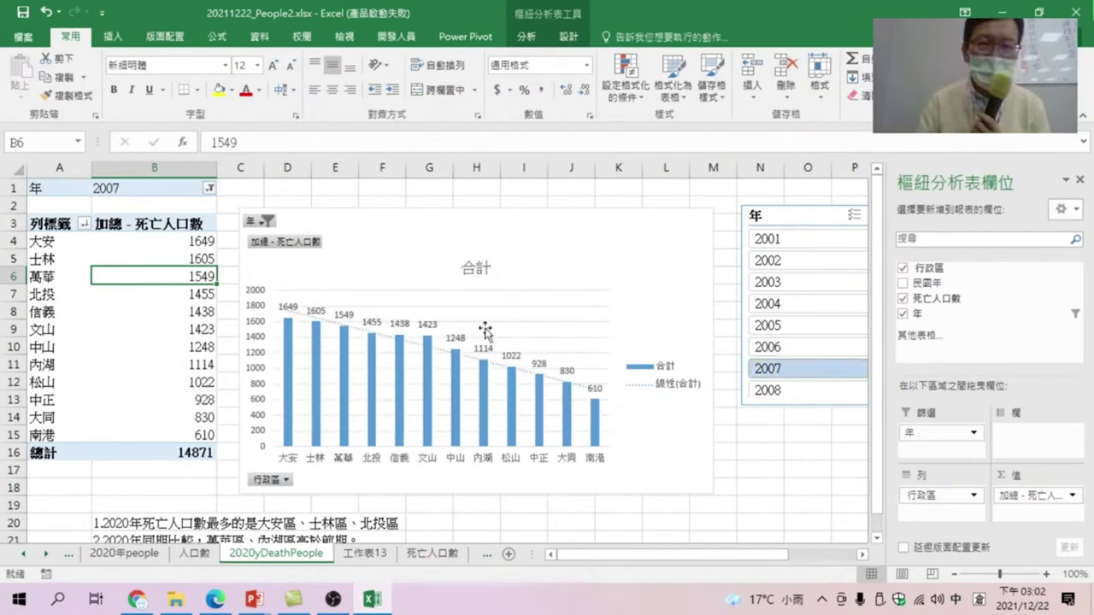
pyautogui.click(778, 342)
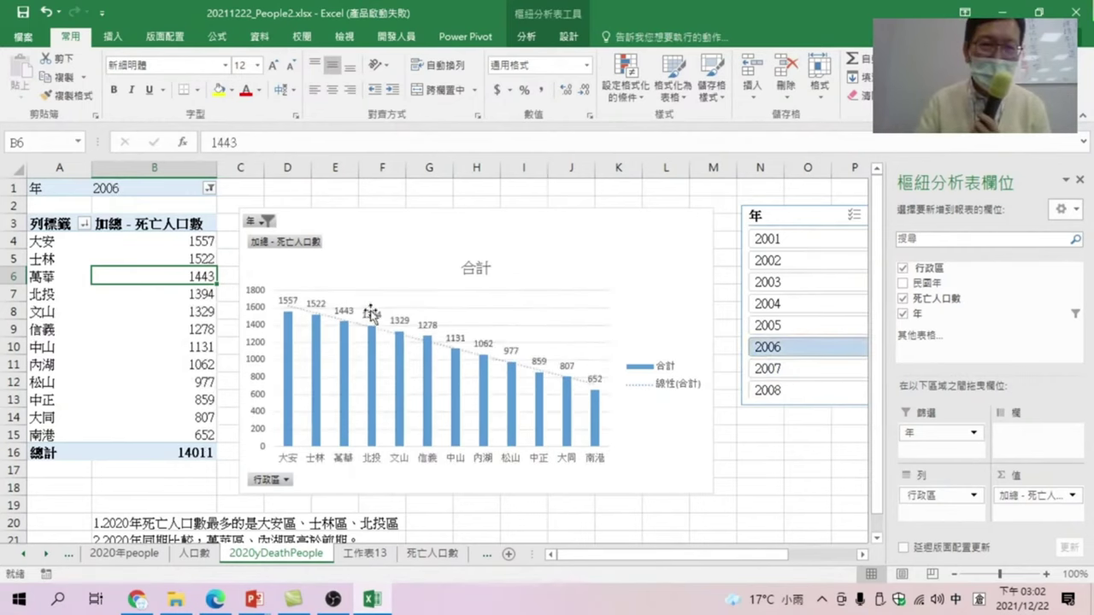
pyautogui.click(774, 369)
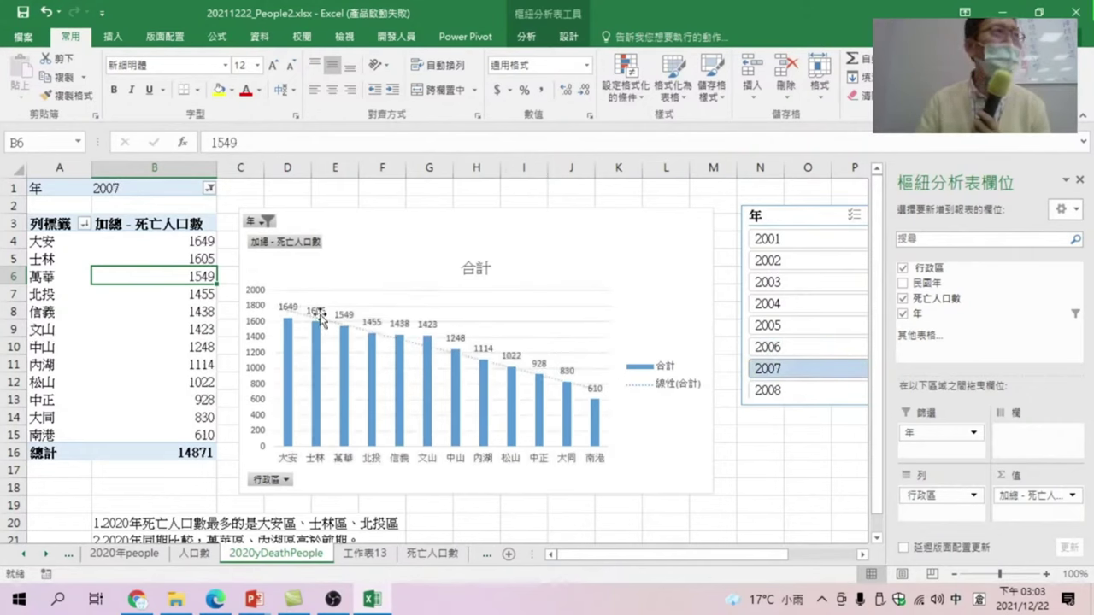
pyautogui.moveTo(372, 369)
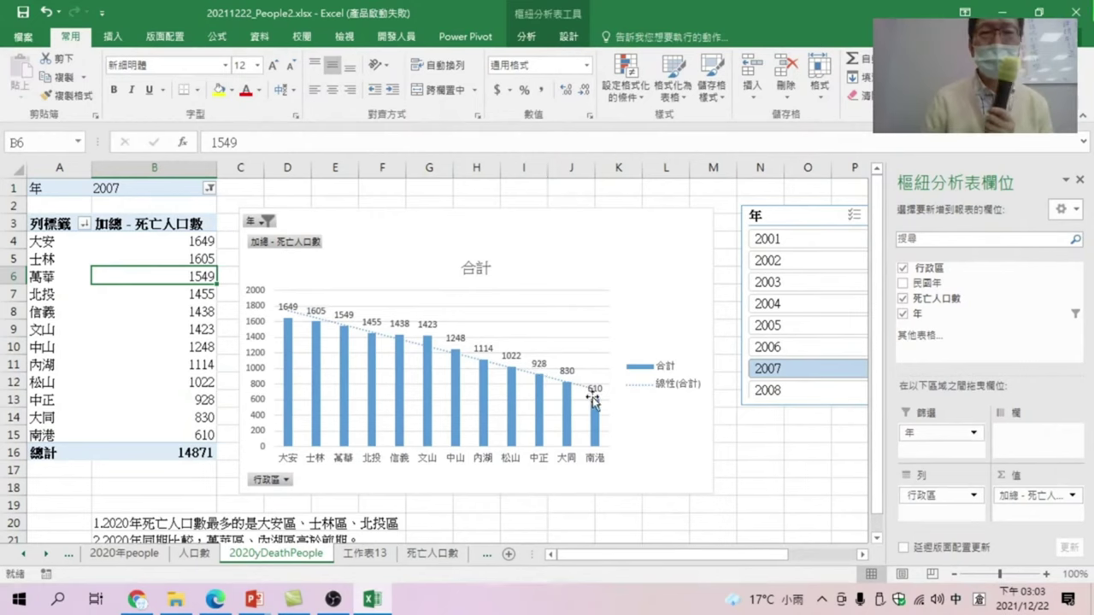
pyautogui.click(781, 387)
pyautogui.scroll(-3, 778, 342)
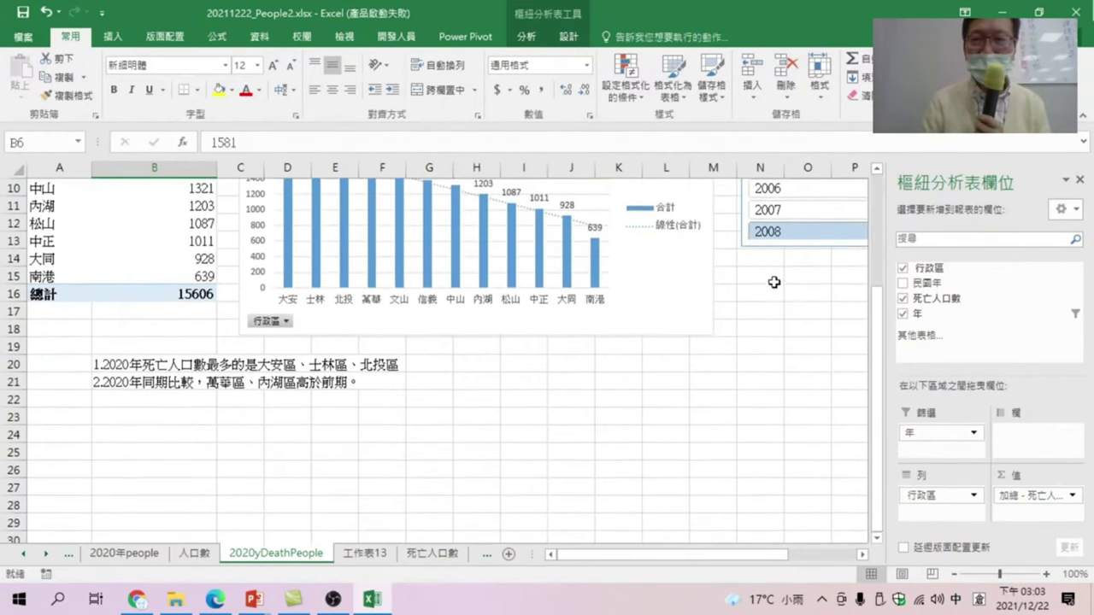
# - Place the 年 year slicer beside the district deaths chart
pyautogui.scroll(3, 773, 282)
pyautogui.moveTo(820, 139); pyautogui.dragTo(746, 199)
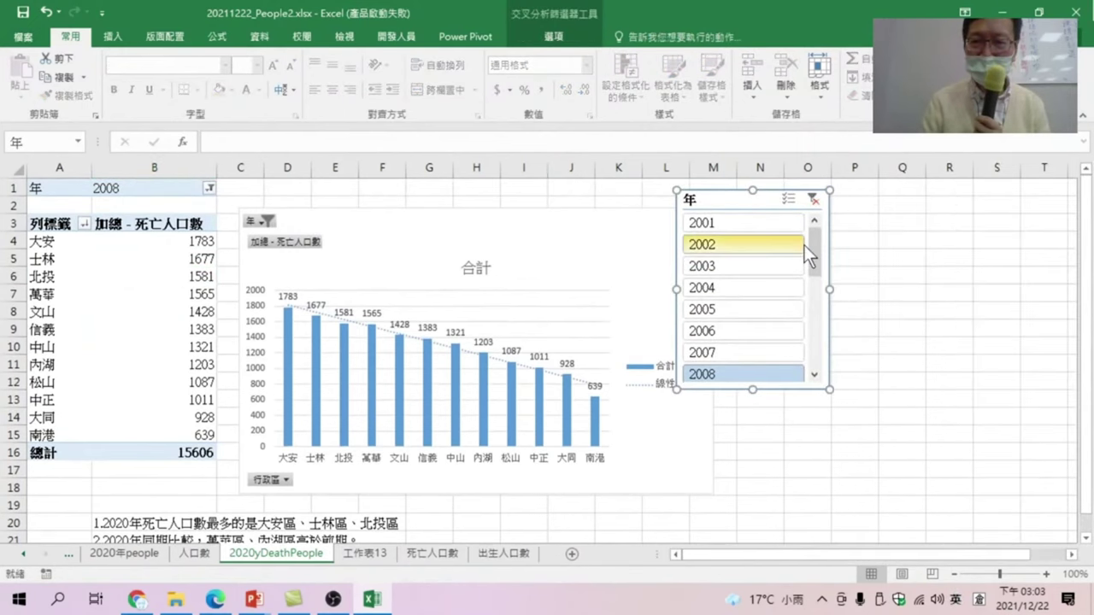
pyautogui.moveTo(812, 242); pyautogui.dragTo(817, 282)
# - Compare district deaths for 2009, 2010, 2001 and 2020, finishing on 2020 (17212 total)
pyautogui.click(728, 284)
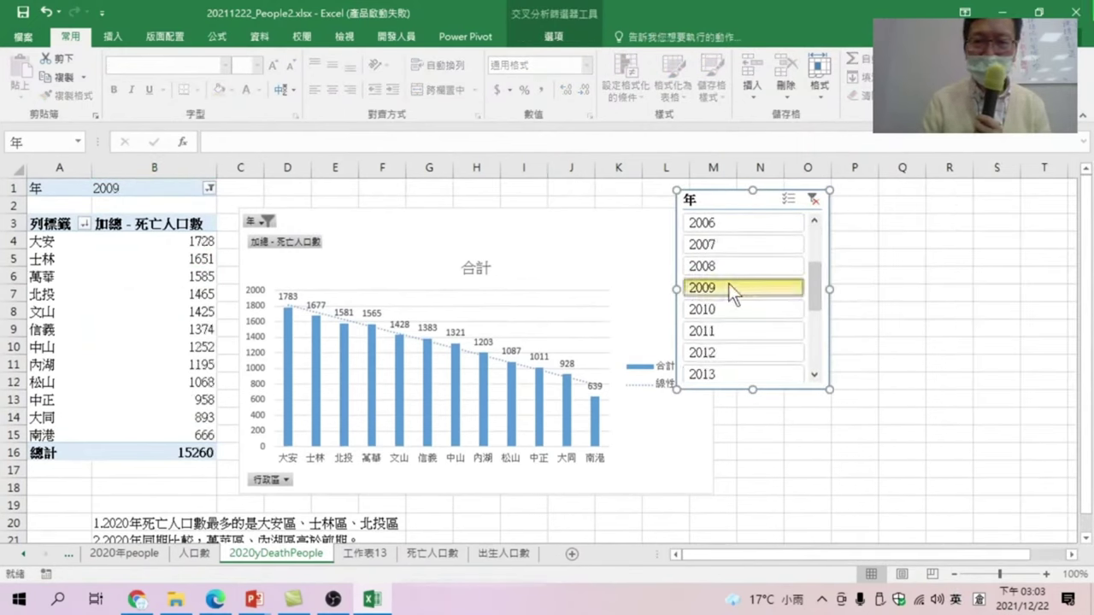
pyautogui.click(727, 309)
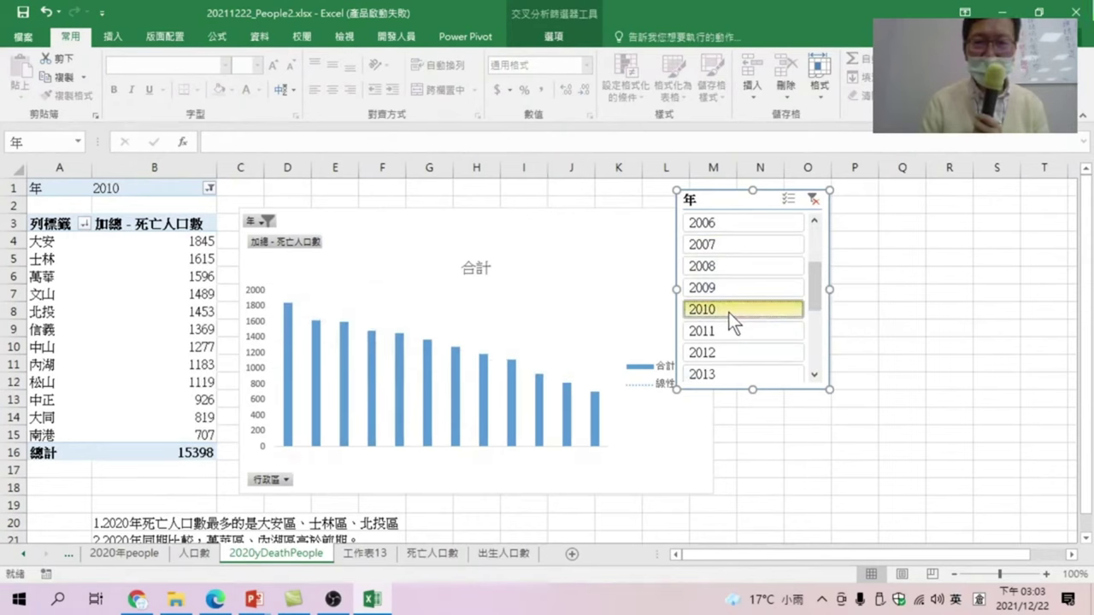
pyautogui.moveTo(817, 283); pyautogui.dragTo(816, 248)
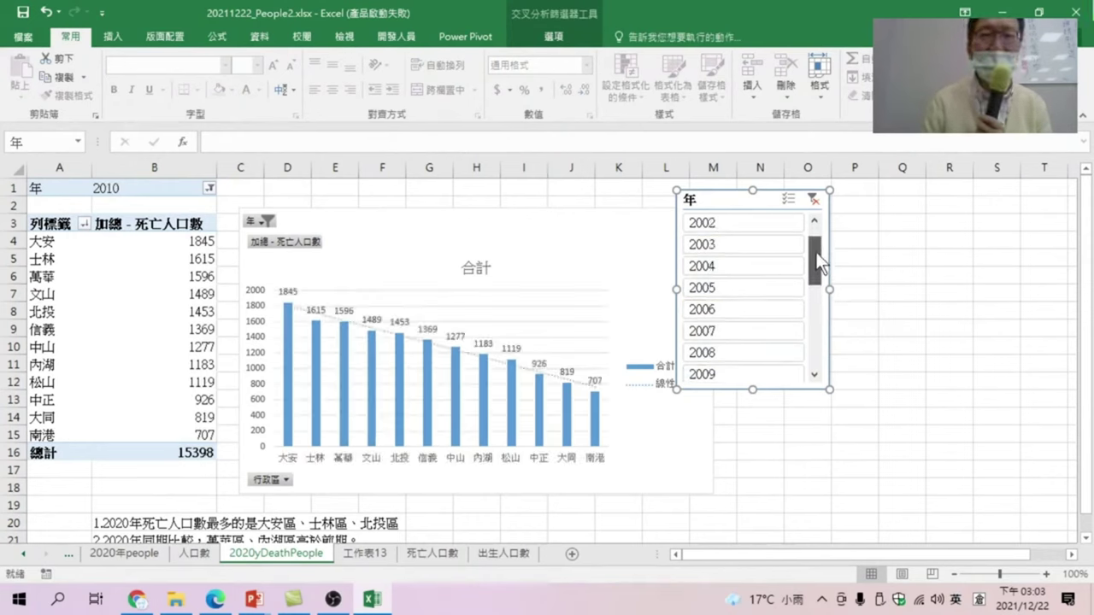
pyautogui.click(716, 224)
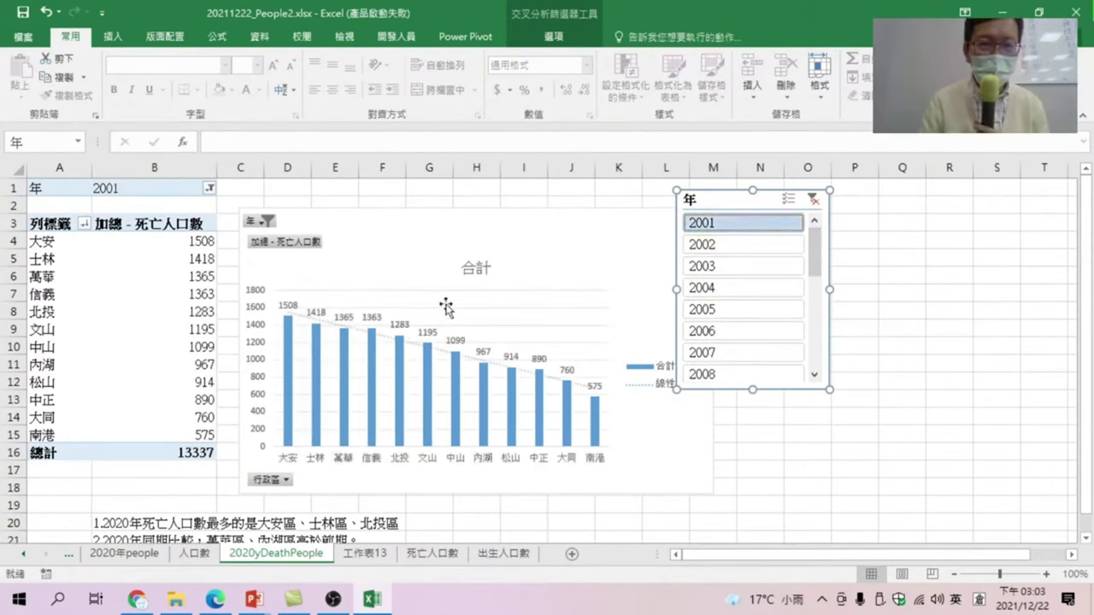
pyautogui.moveTo(811, 246); pyautogui.dragTo(819, 360)
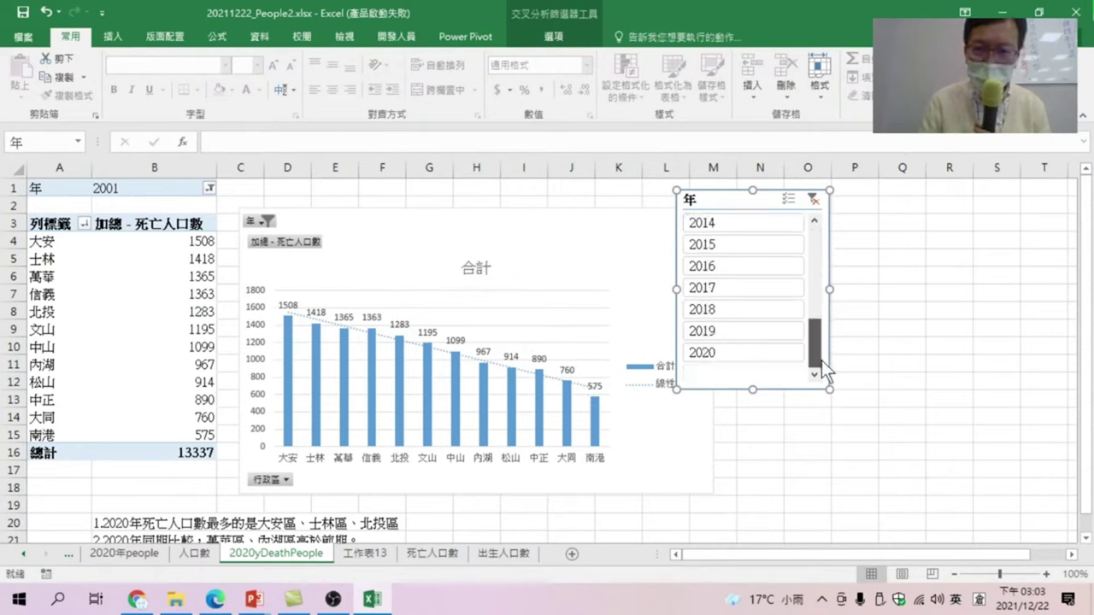
pyautogui.click(714, 348)
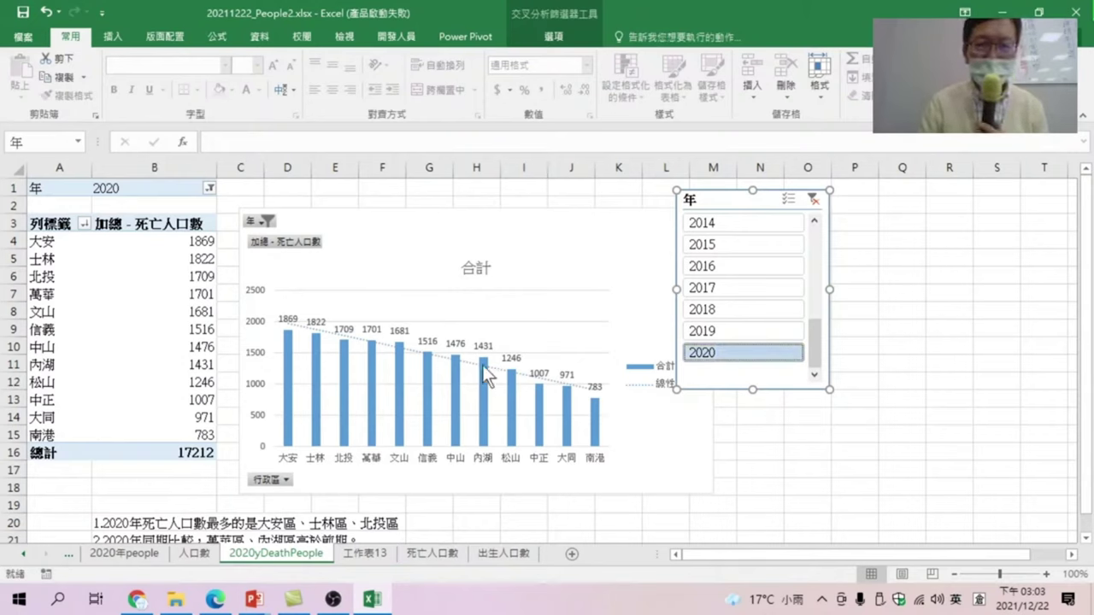
pyautogui.scroll(5, 744, 326)
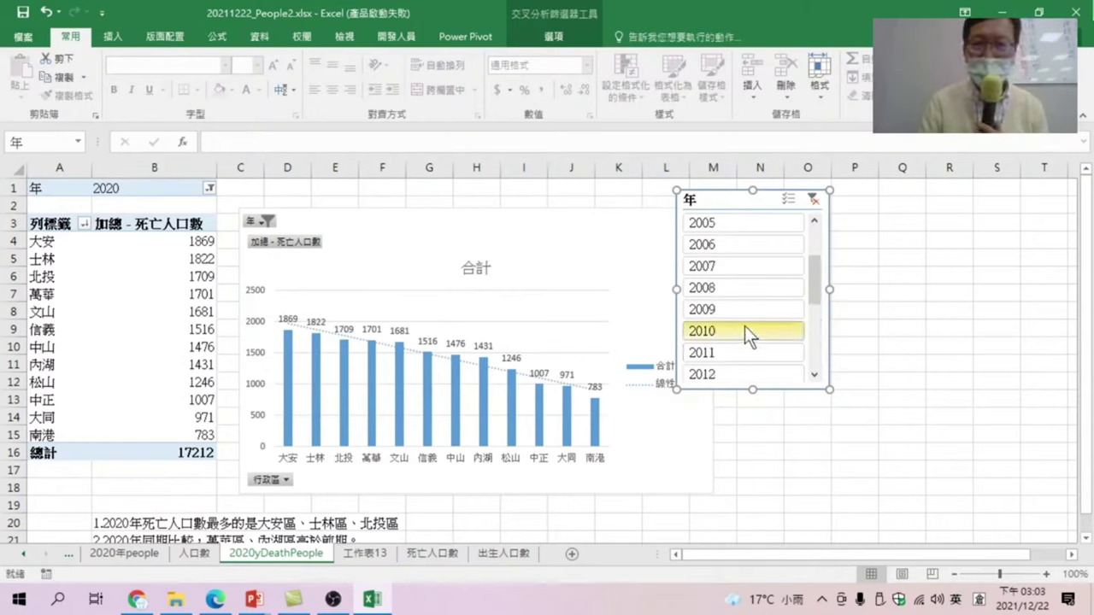
pyautogui.click(725, 223)
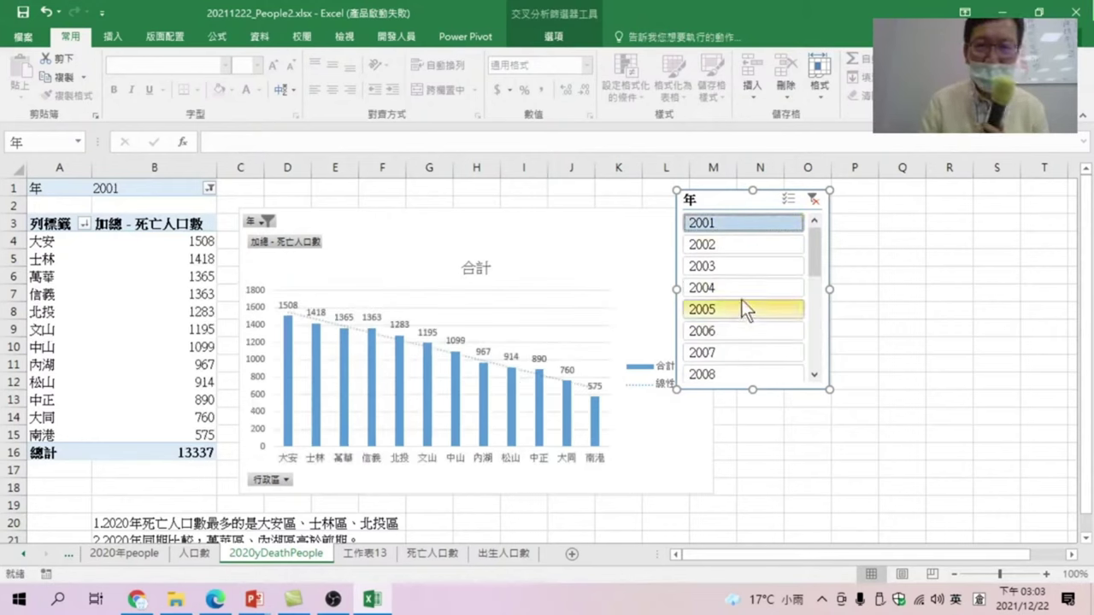
pyautogui.scroll(-5, 744, 308)
pyautogui.click(714, 351)
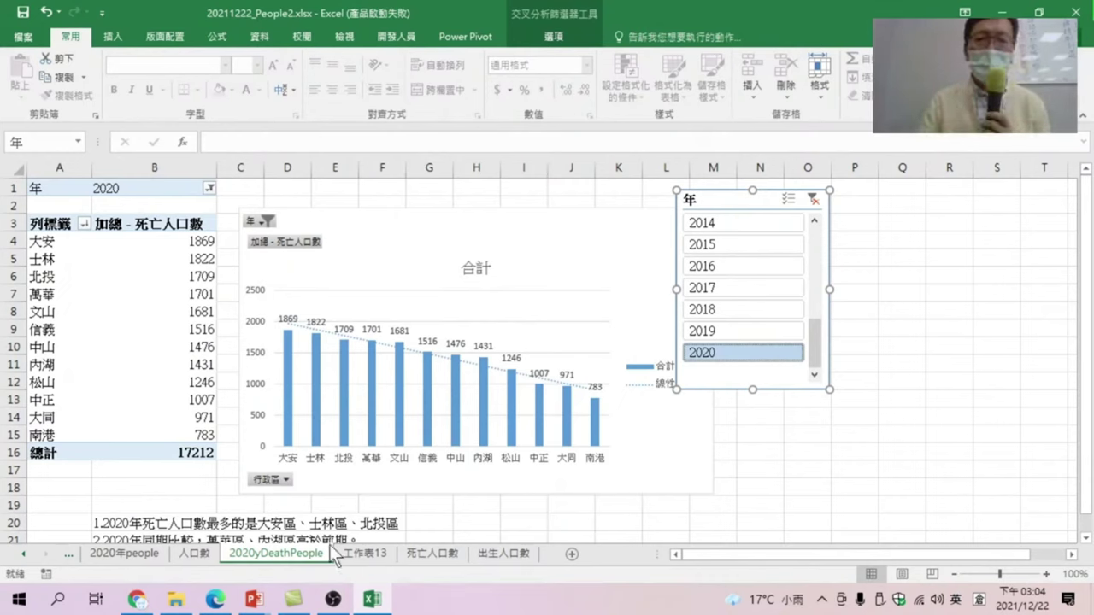
# - Reread the B20 and B21 conclusions and compare 2019 against 2020 deaths in the slicer
pyautogui.click(138, 526)
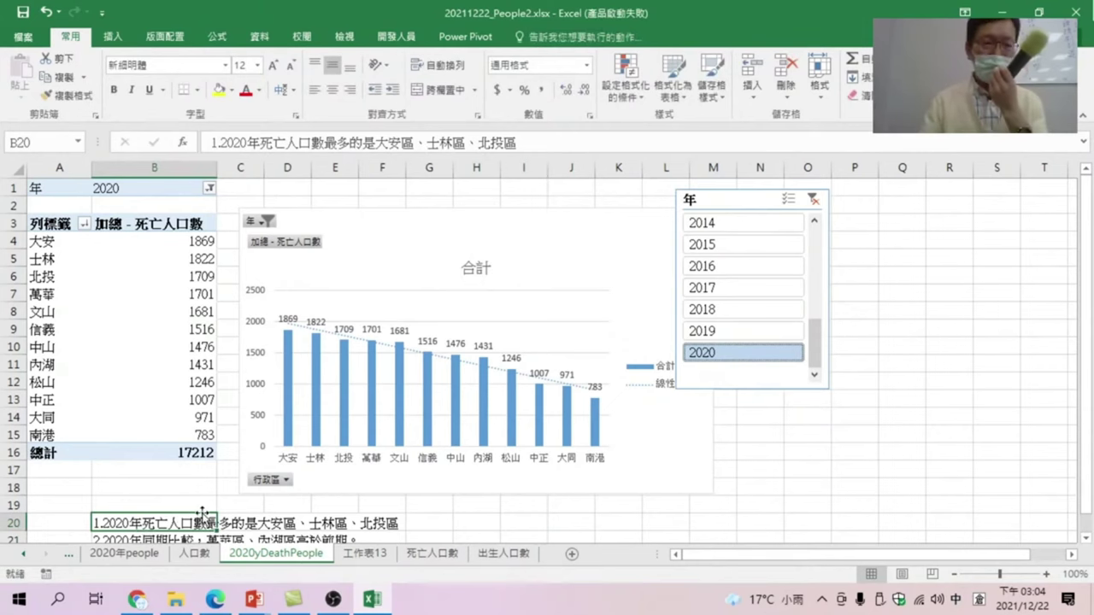
pyautogui.scroll(-1, 203, 513)
pyautogui.click(148, 488)
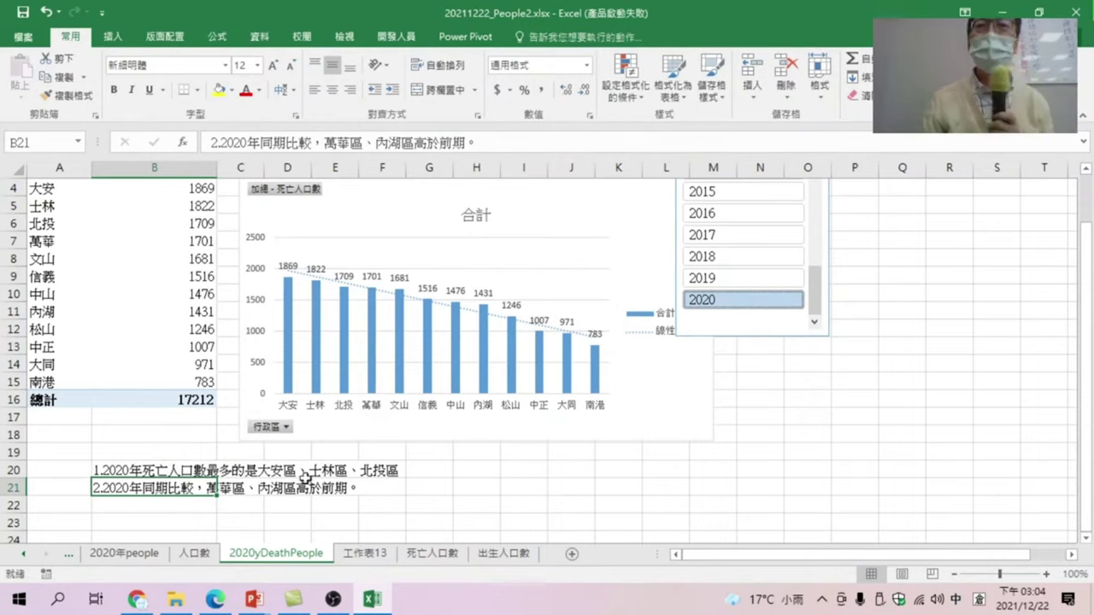
pyautogui.click(716, 274)
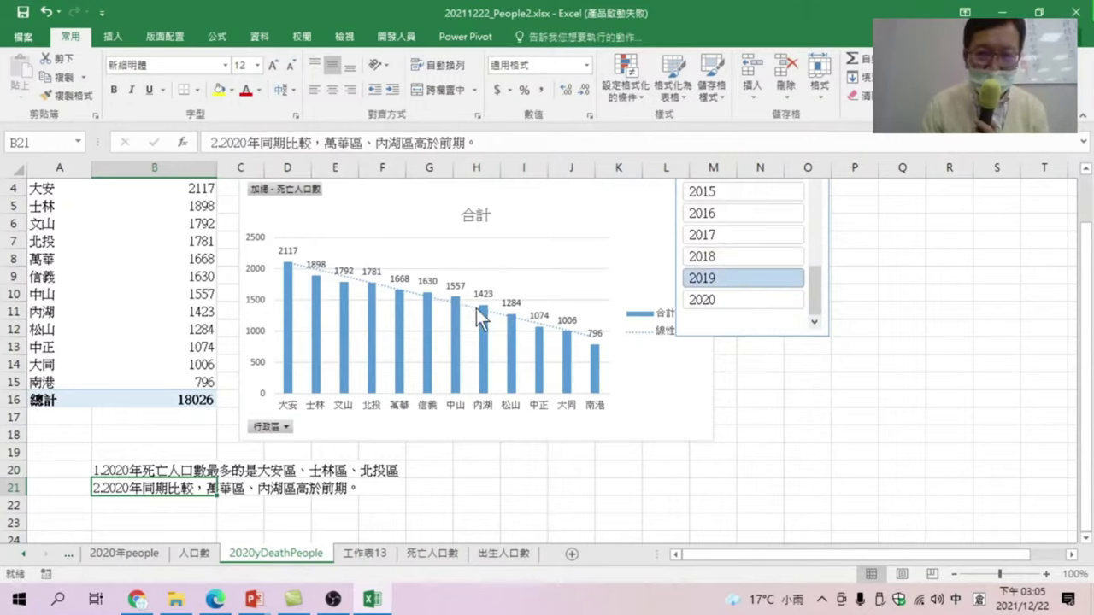
pyautogui.click(702, 300)
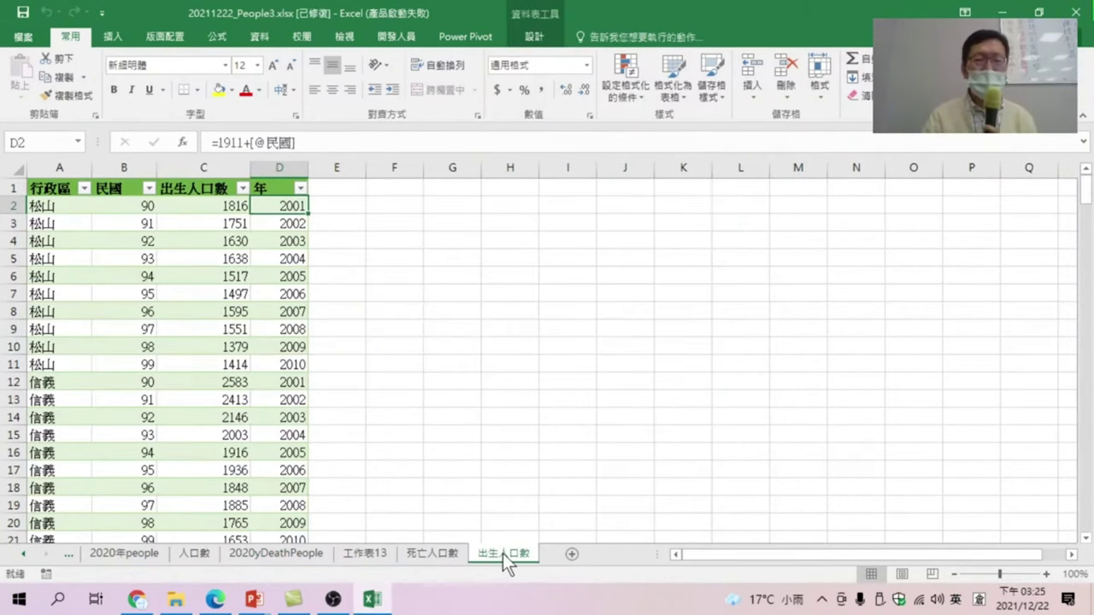
# - Create a pivot table from the births table on a new sheet
pyautogui.click(289, 364)
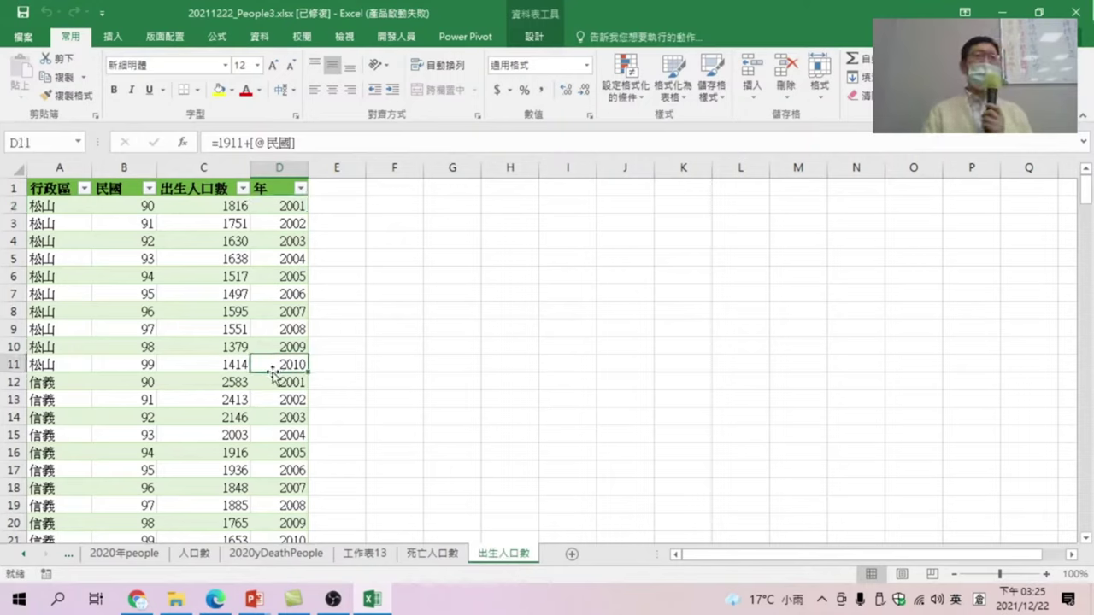
pyautogui.click(115, 35)
pyautogui.click(29, 73)
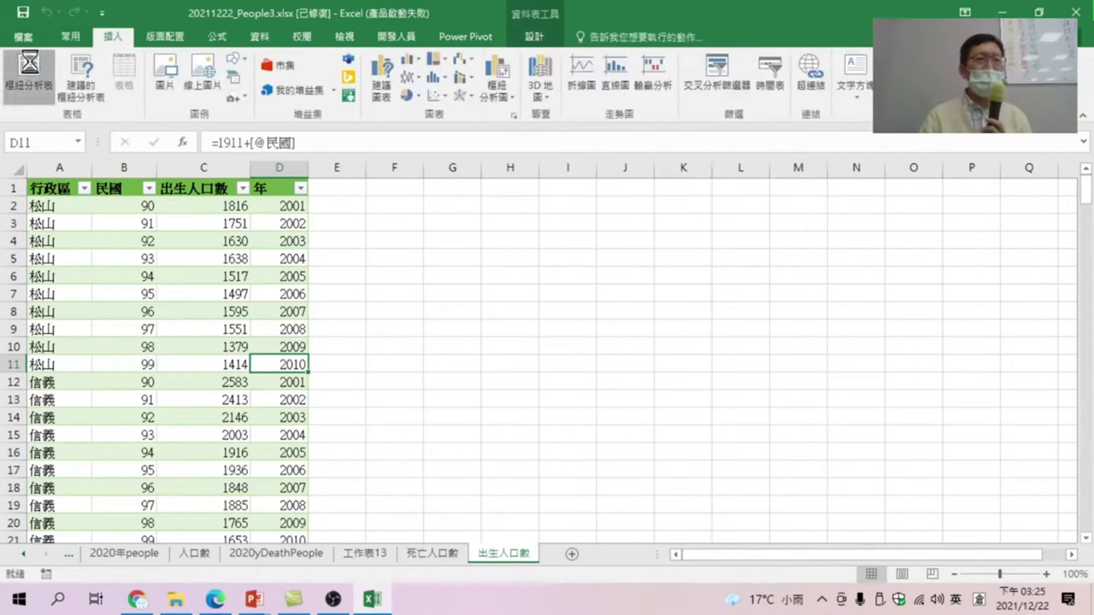
pyautogui.click(611, 467)
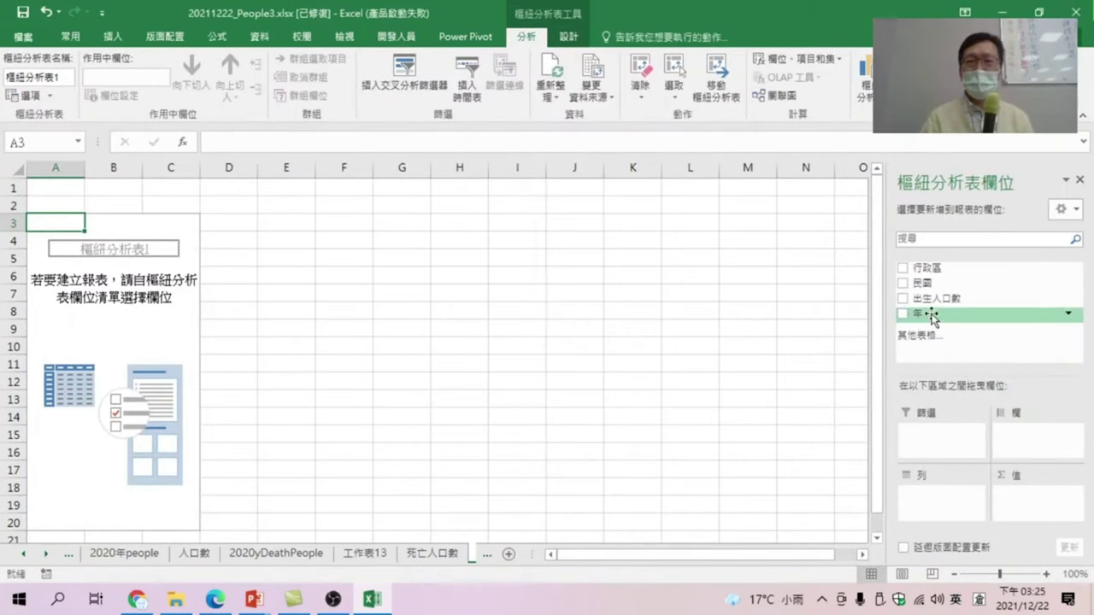
# - Filter the pivot table by 年, keeping only 2020
pyautogui.moveTo(931, 316); pyautogui.dragTo(948, 442)
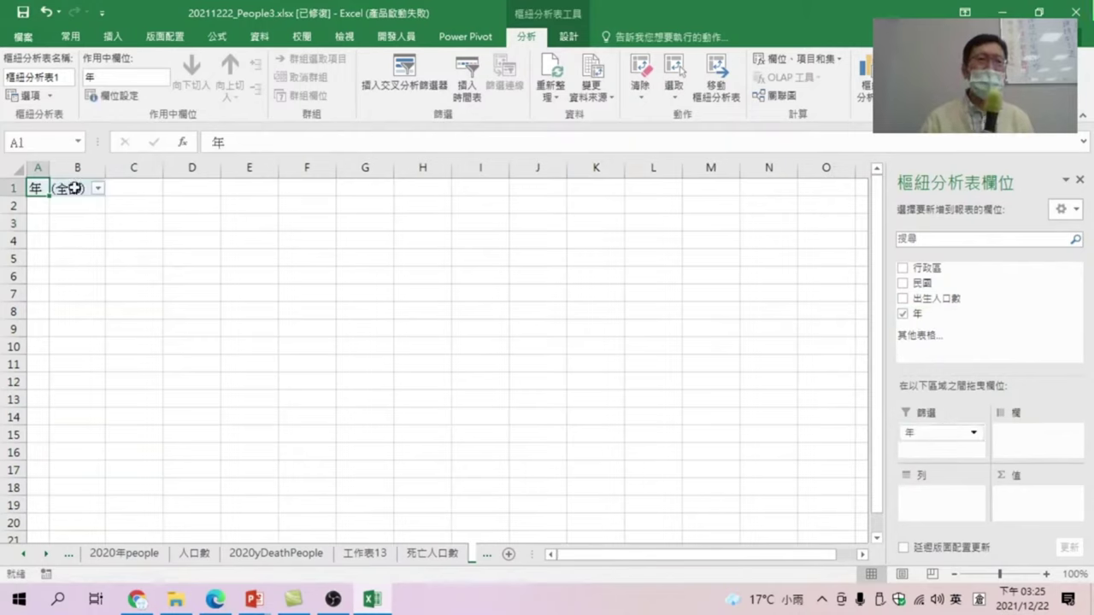
pyautogui.click(98, 188)
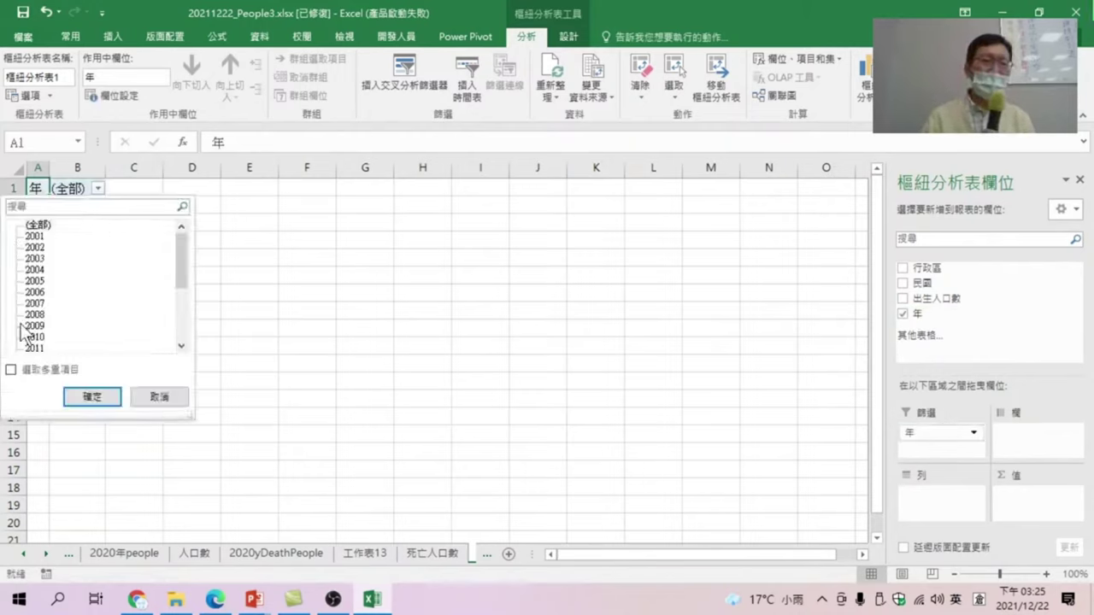
pyautogui.click(10, 369)
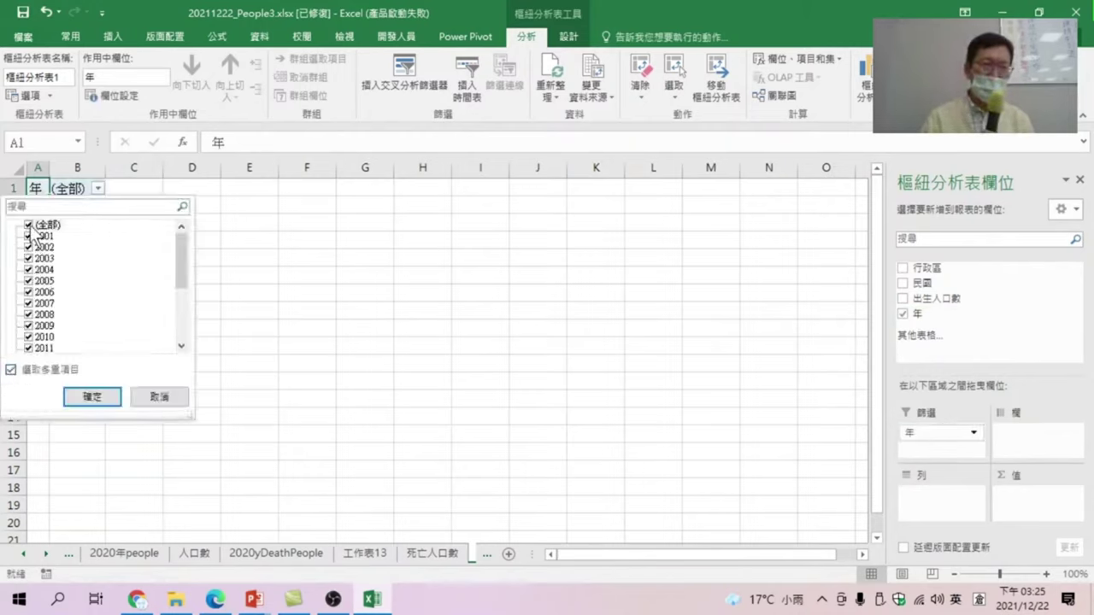
pyautogui.click(29, 225)
pyautogui.scroll(-3, 60, 282)
pyautogui.click(28, 337)
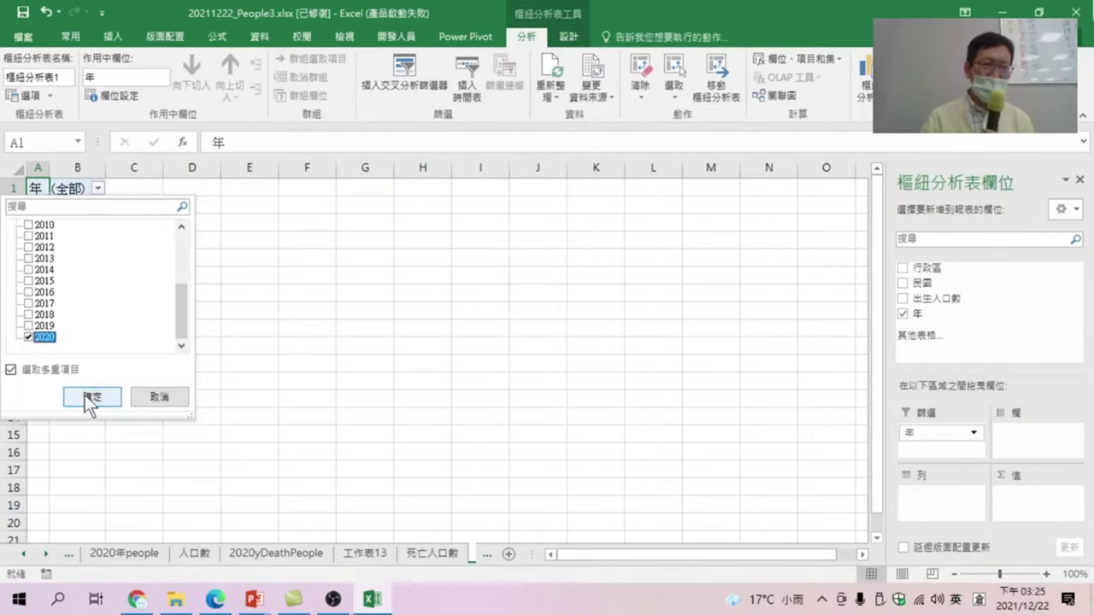
pyautogui.click(91, 397)
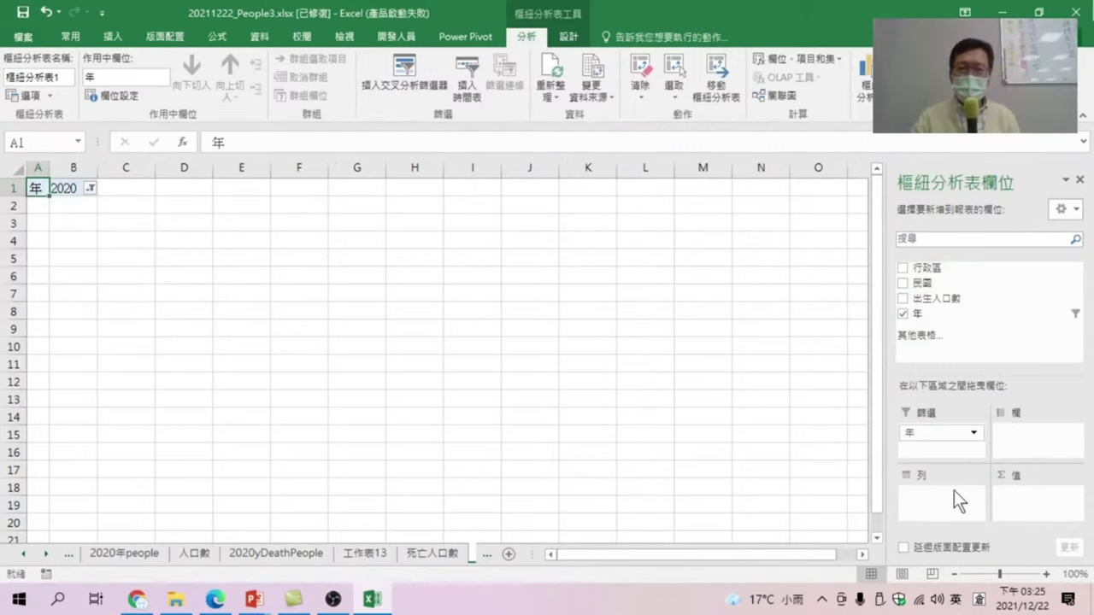
# - List 行政區 as rows summing 出生人口數, and begin a clustered column pivot chart
pyautogui.moveTo(926, 267); pyautogui.dragTo(940, 497)
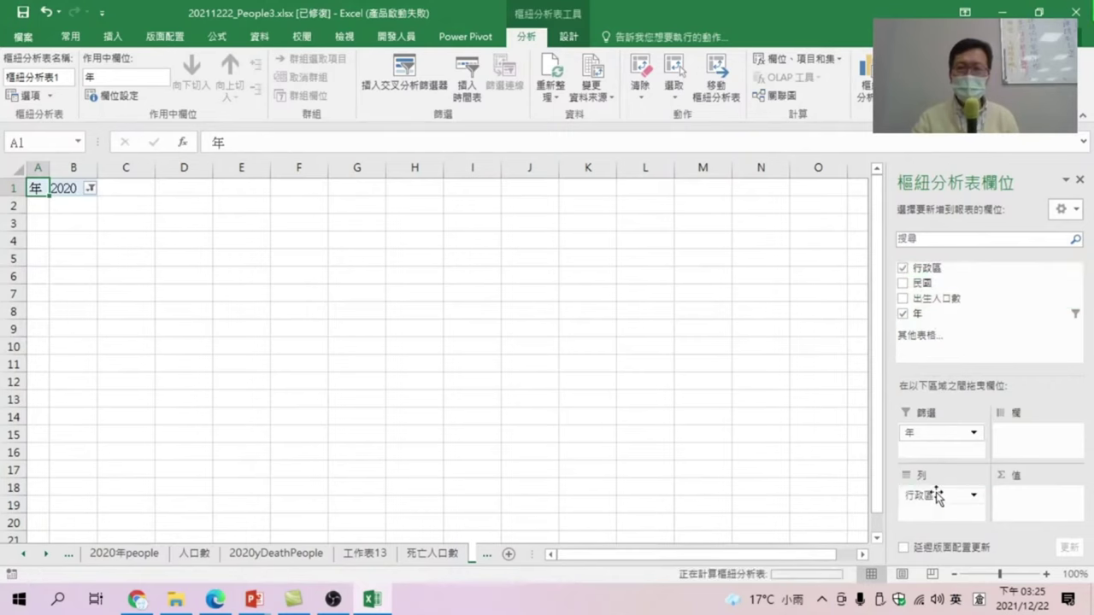
pyautogui.moveTo(946, 308); pyautogui.dragTo(1030, 500)
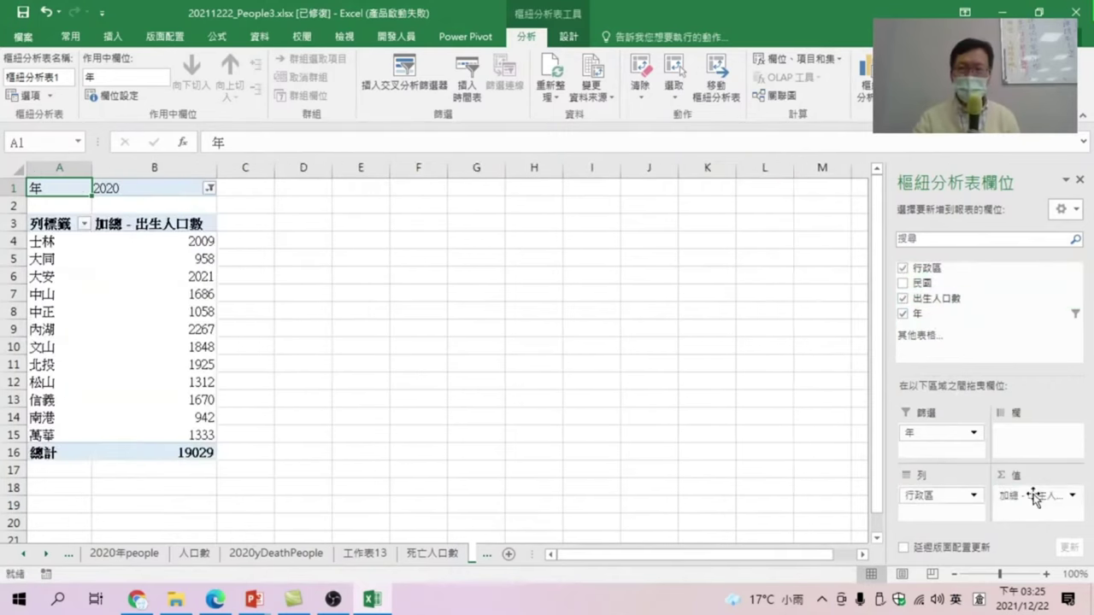
pyautogui.click(863, 85)
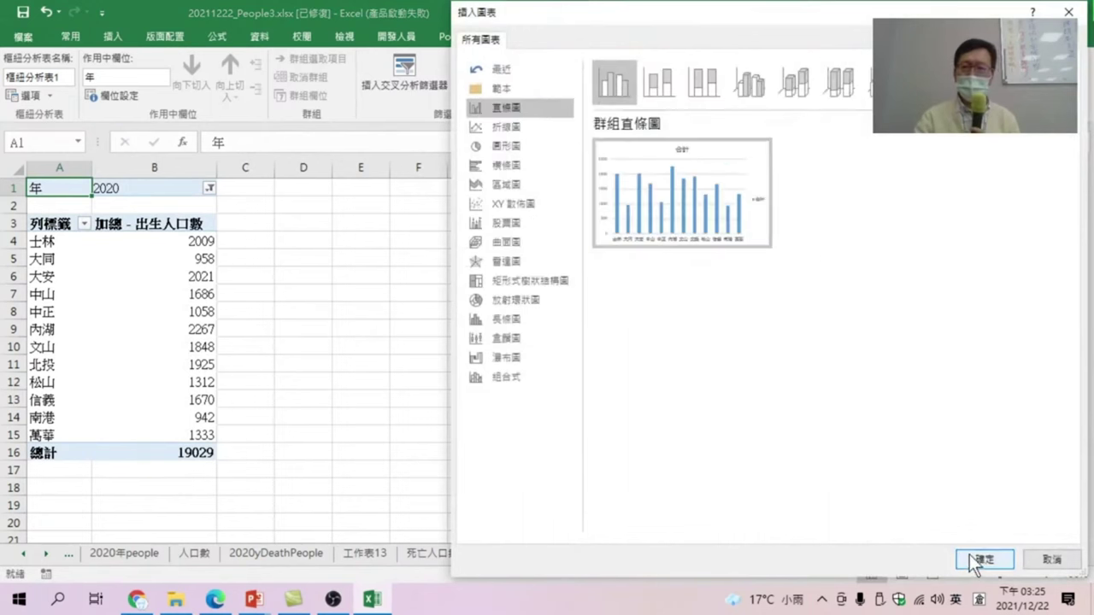
# - Insert the clustered column pivot chart and place it beside the births table
pyautogui.click(983, 558)
pyautogui.moveTo(386, 285); pyautogui.dragTo(390, 246)
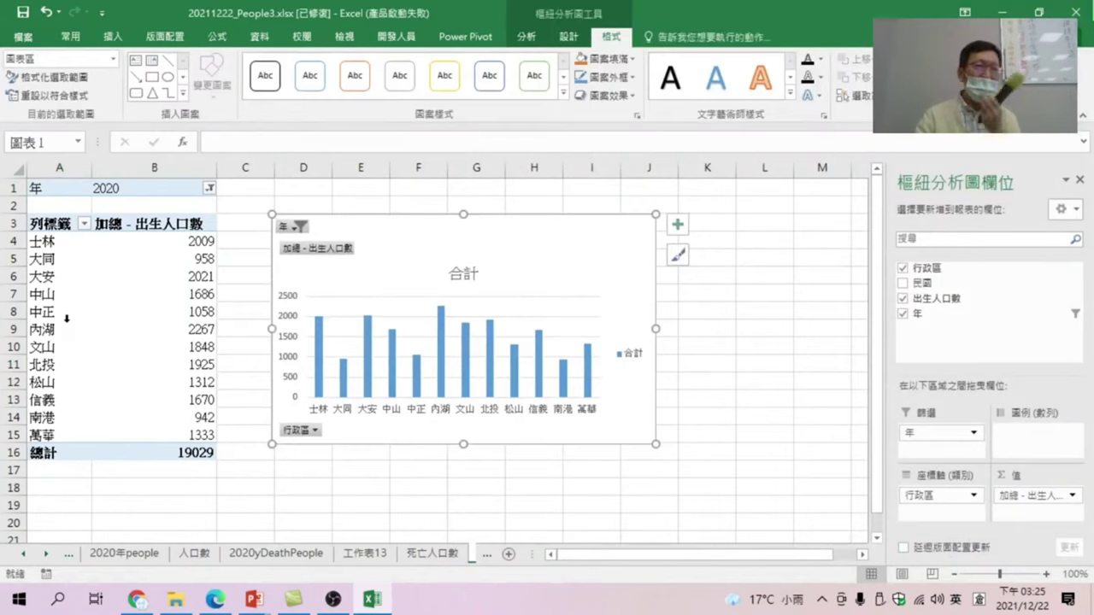
pyautogui.click(148, 241)
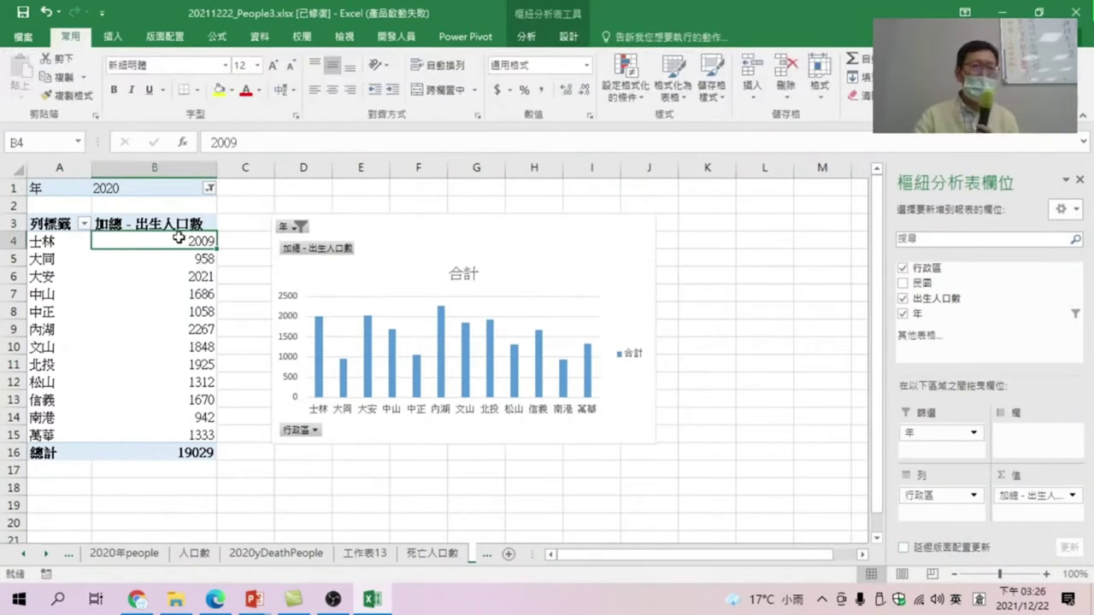
# - Sort districts largest to smallest, from 內湖's 2267 down to 南港's 942
pyautogui.moveTo(160, 241)
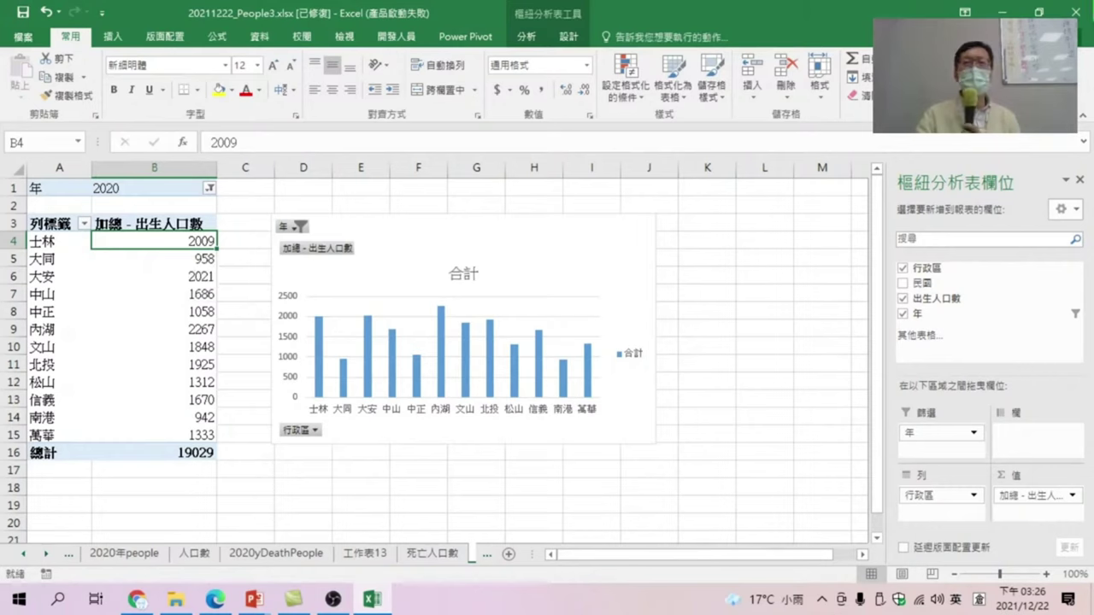
pyautogui.click(979, 90)
pyautogui.click(970, 136)
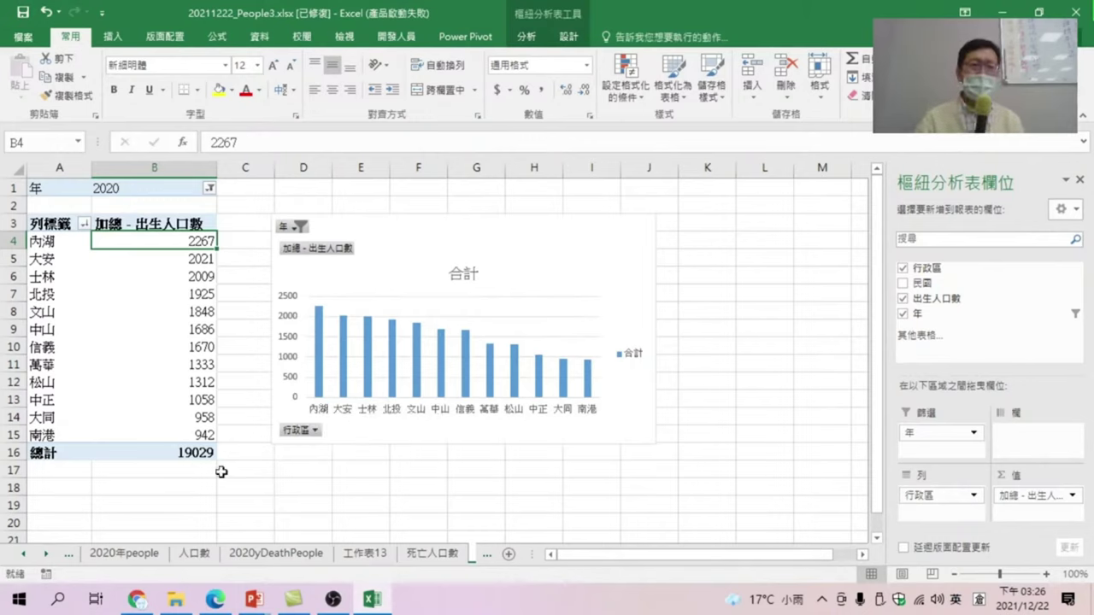
pyautogui.click(173, 487)
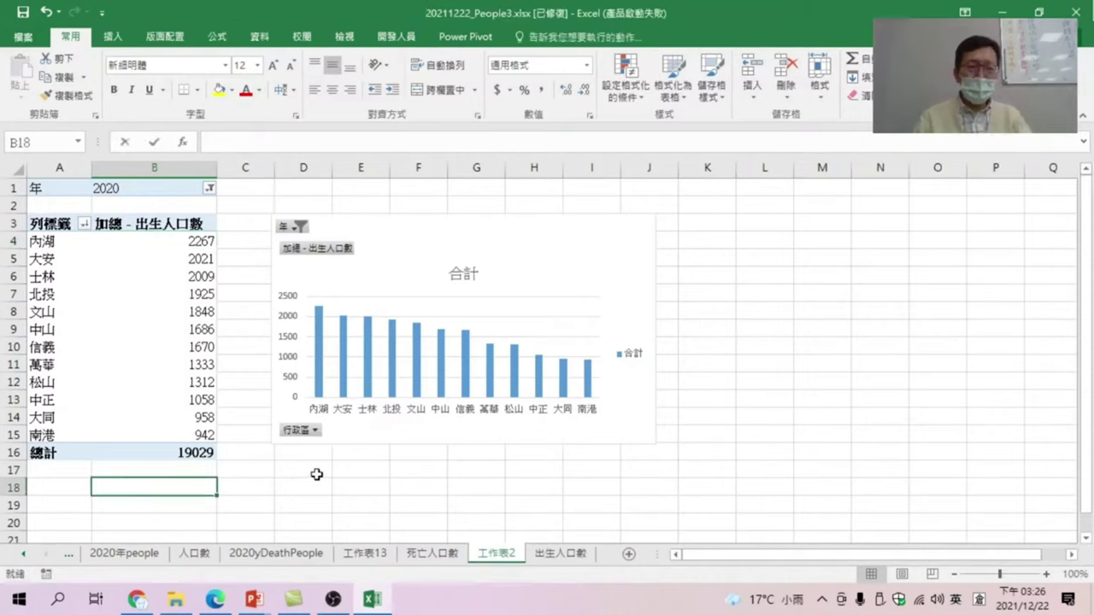
# - Enter the note '1.2020年出生人口數最多是內湖區、大安區與士林區' in B18
pyautogui.write('1.202')
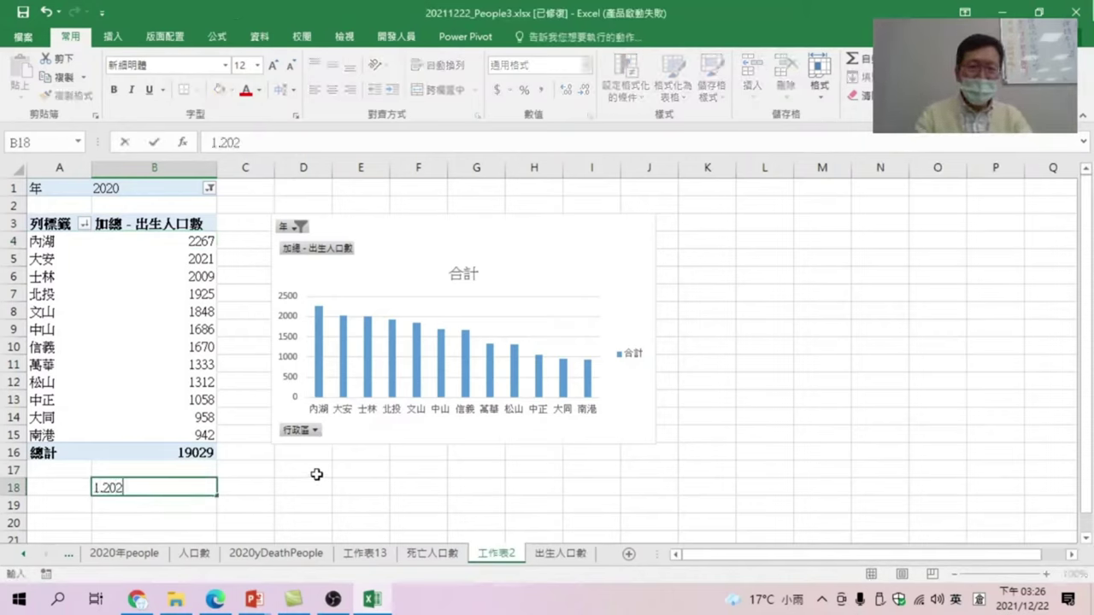
pyautogui.press('BackSpace')
pyautogui.press('BackSpace')
pyautogui.press('shift')
pyautogui.write('oq')
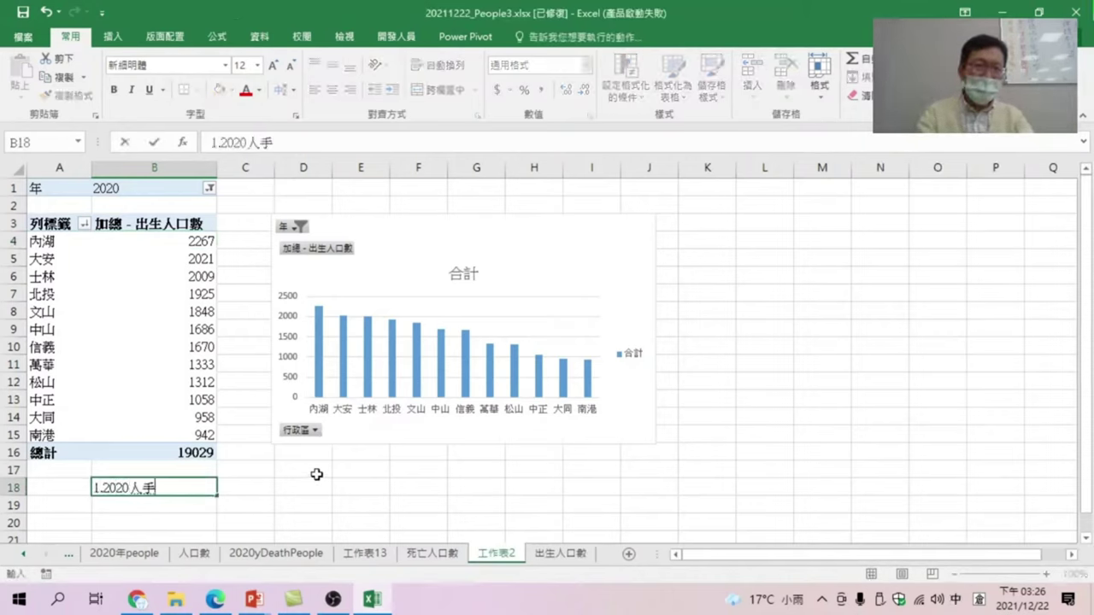
pyautogui.press('space')
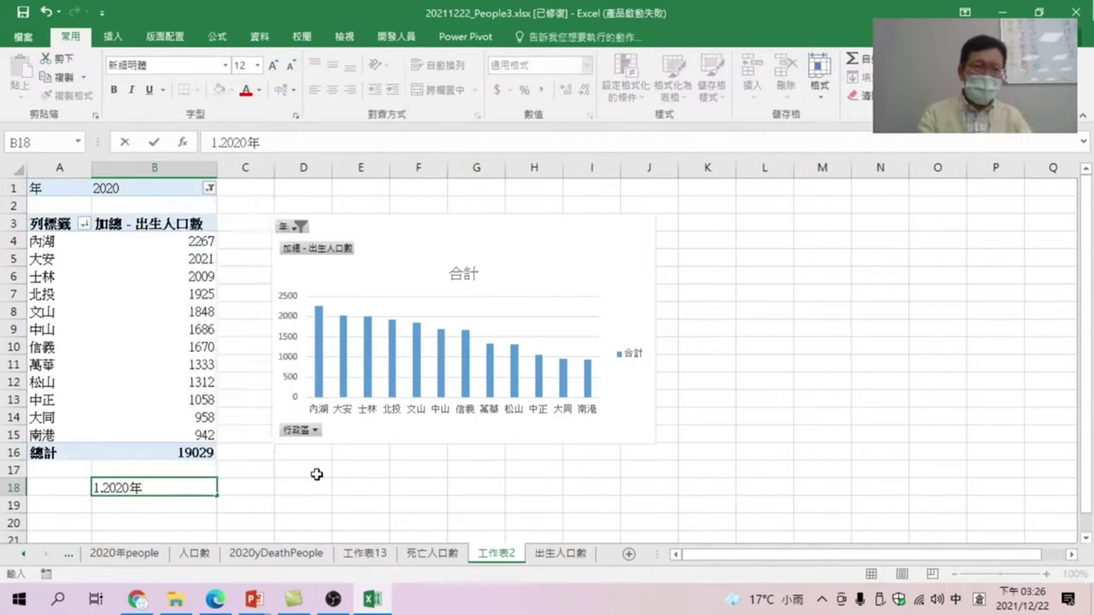
pyautogui.write('出生人')
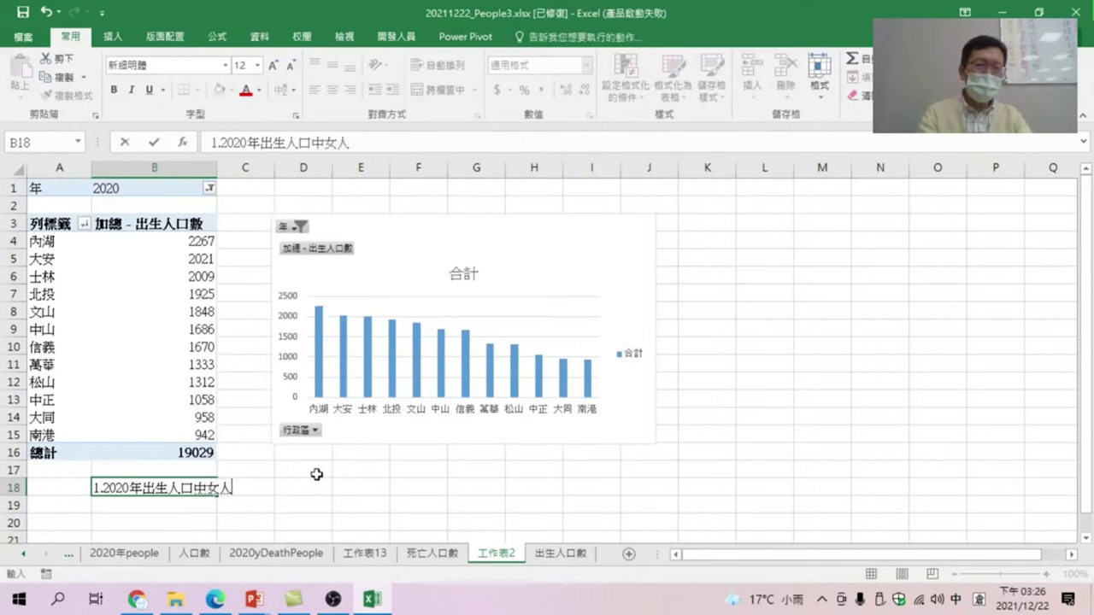
pyautogui.write('口數最多')
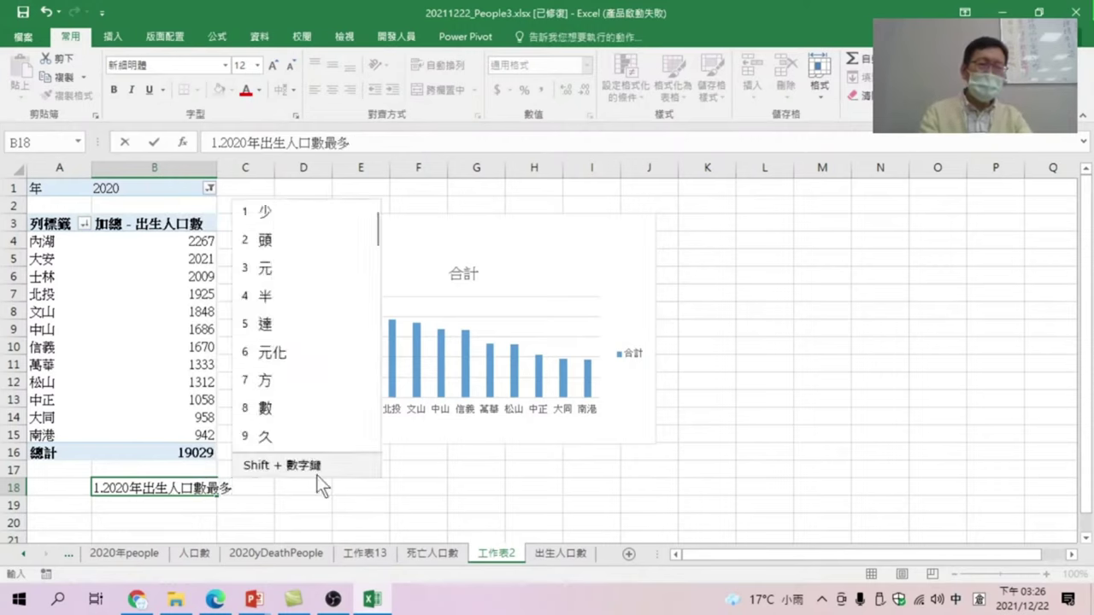
pyautogui.write('是')
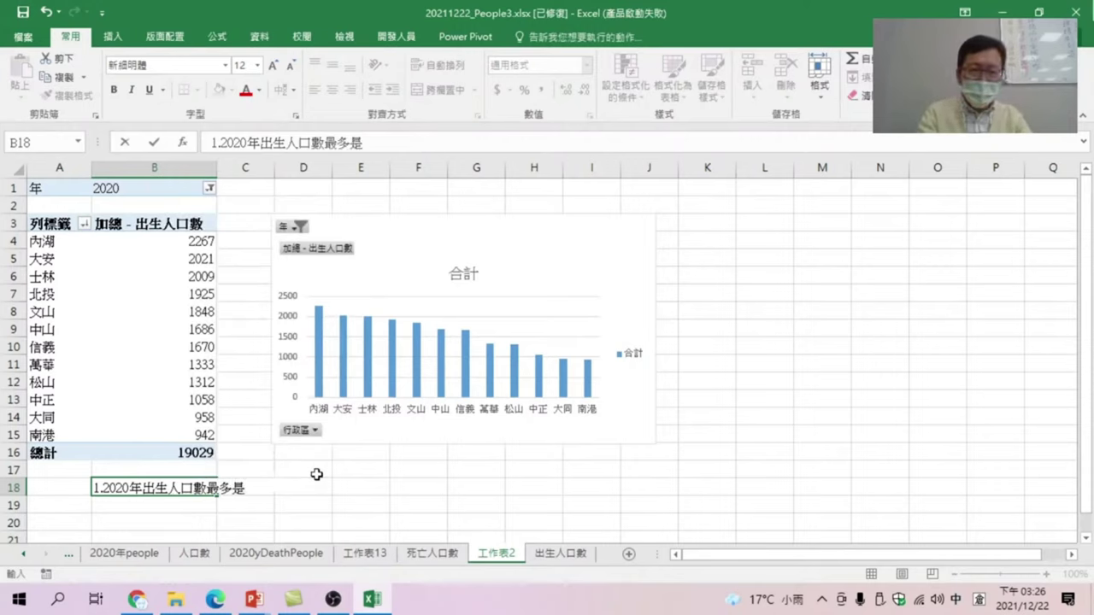
pyautogui.write('內湖')
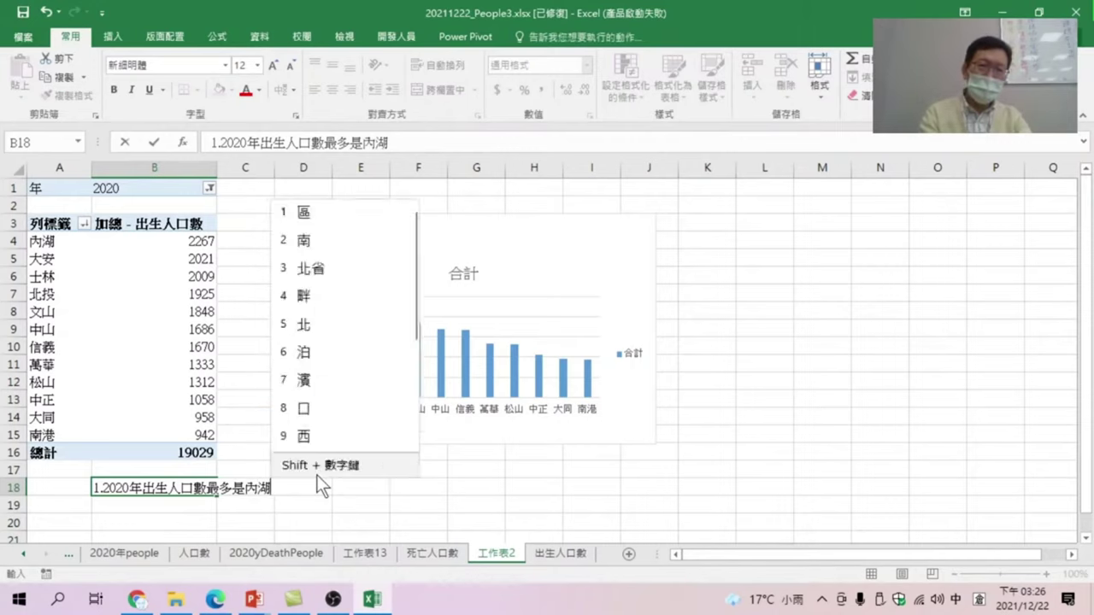
pyautogui.write('戶口區、')
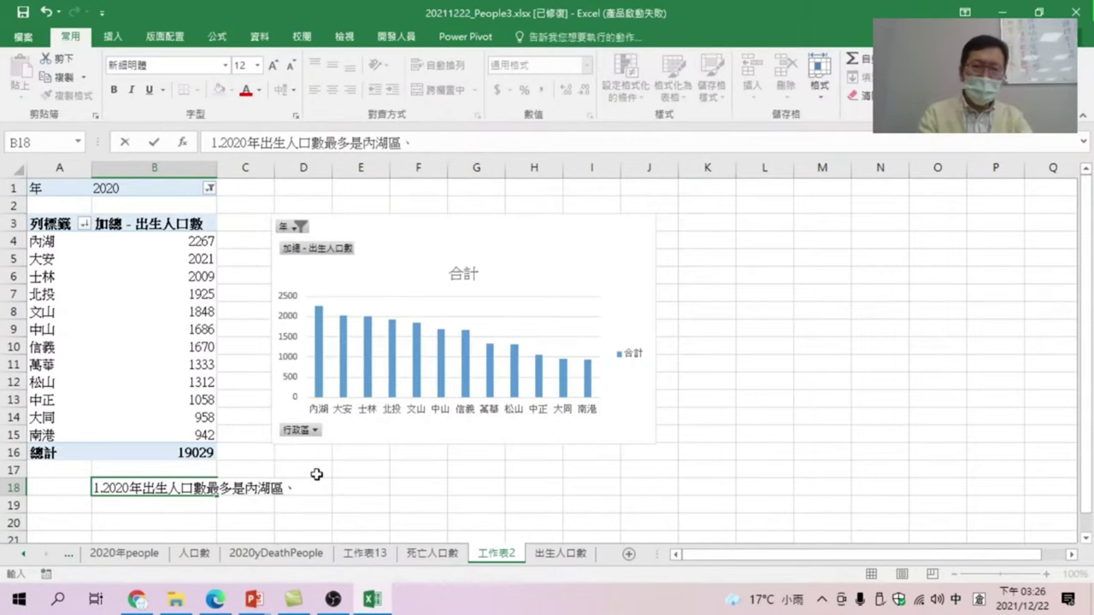
pyautogui.write('大安戶口口口')
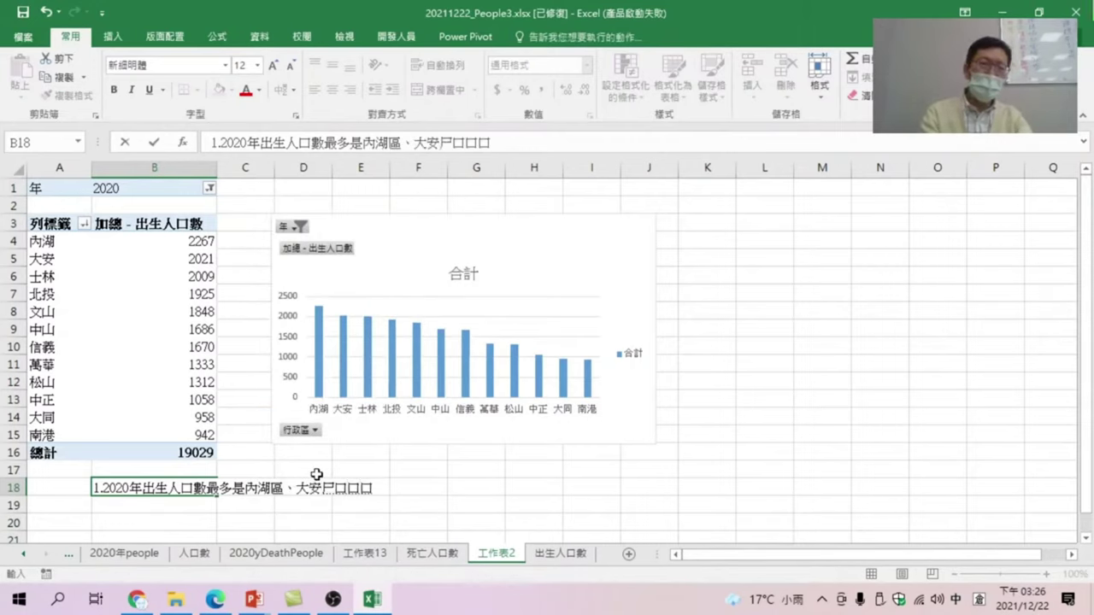
pyautogui.write('區與士')
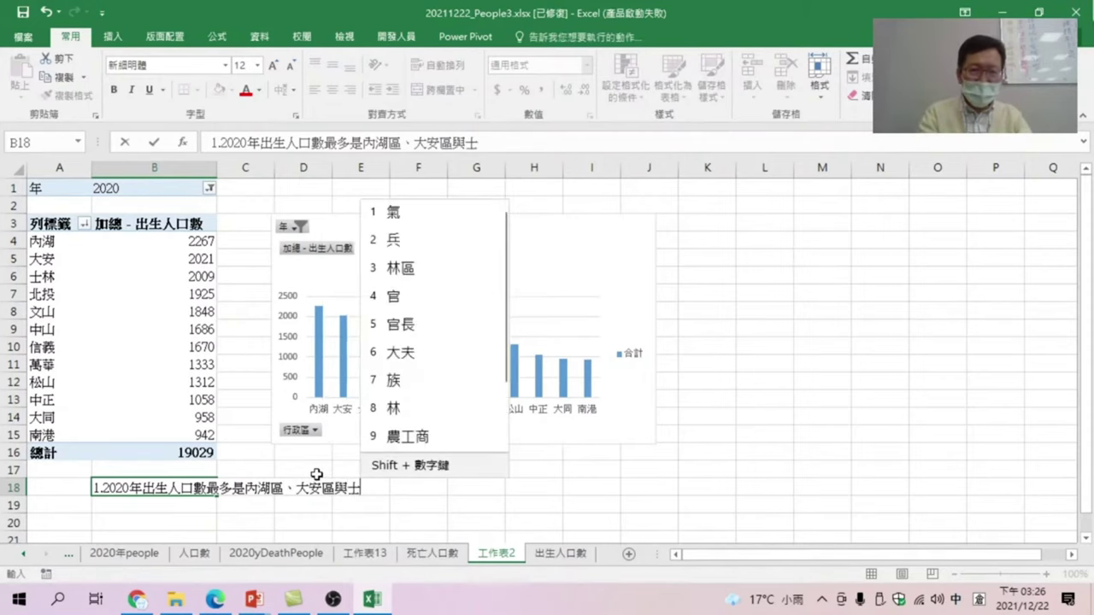
pyautogui.write('林區')
pyautogui.press('Return')
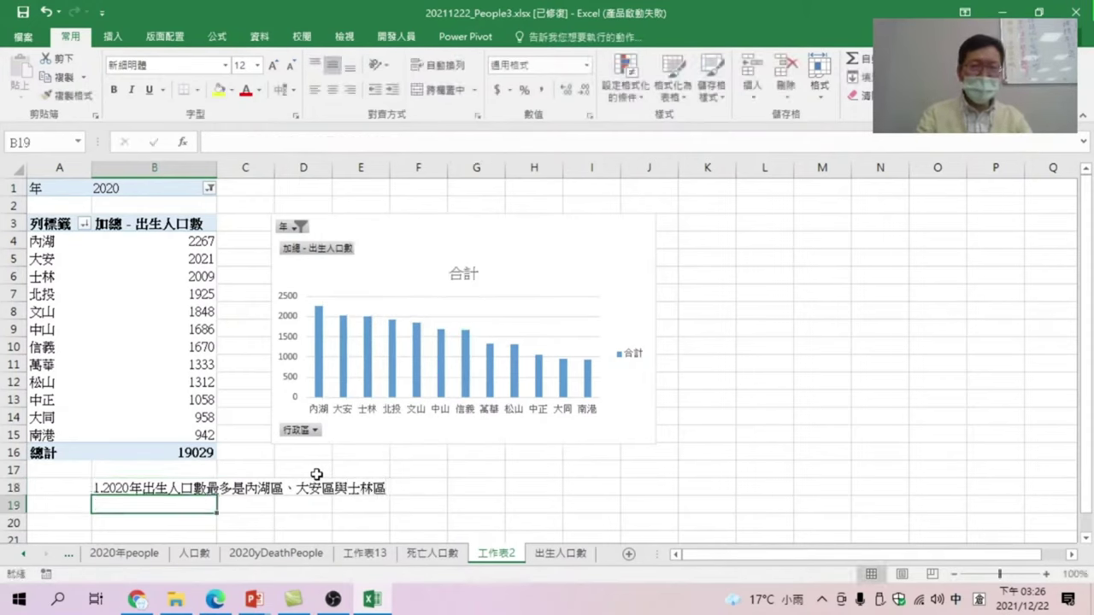
pyautogui.click(414, 548)
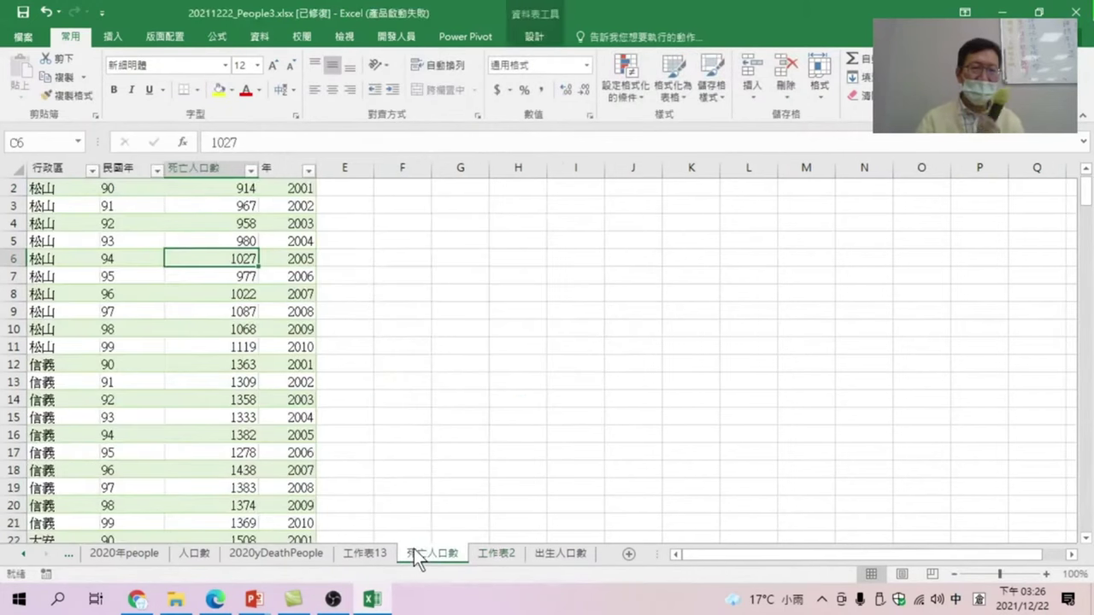
pyautogui.click(367, 554)
pyautogui.click(300, 554)
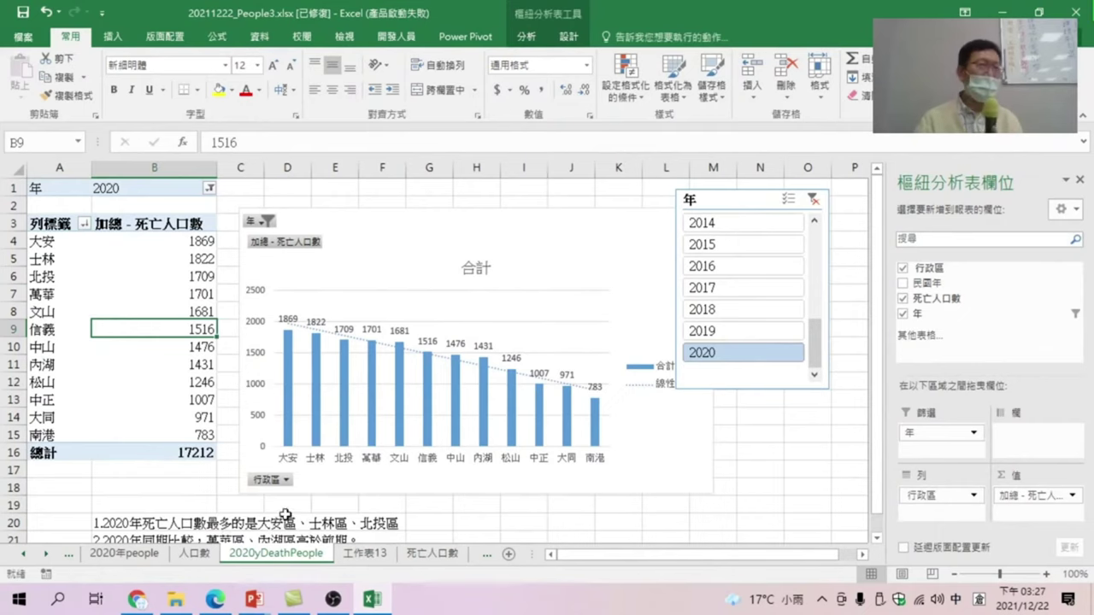
pyautogui.click(440, 552)
pyautogui.click(533, 554)
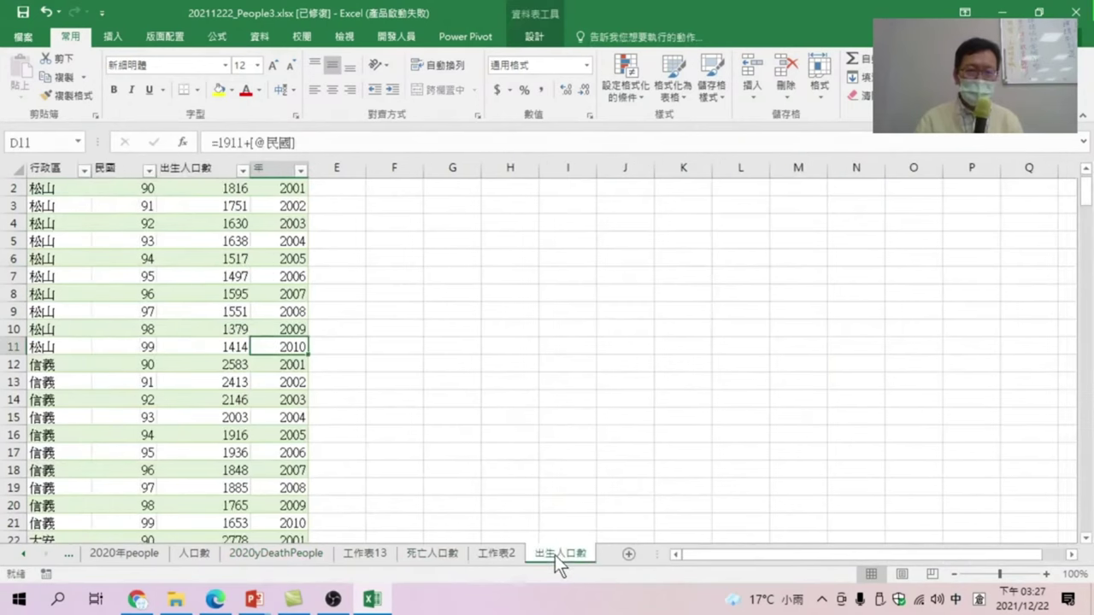
pyautogui.click(488, 553)
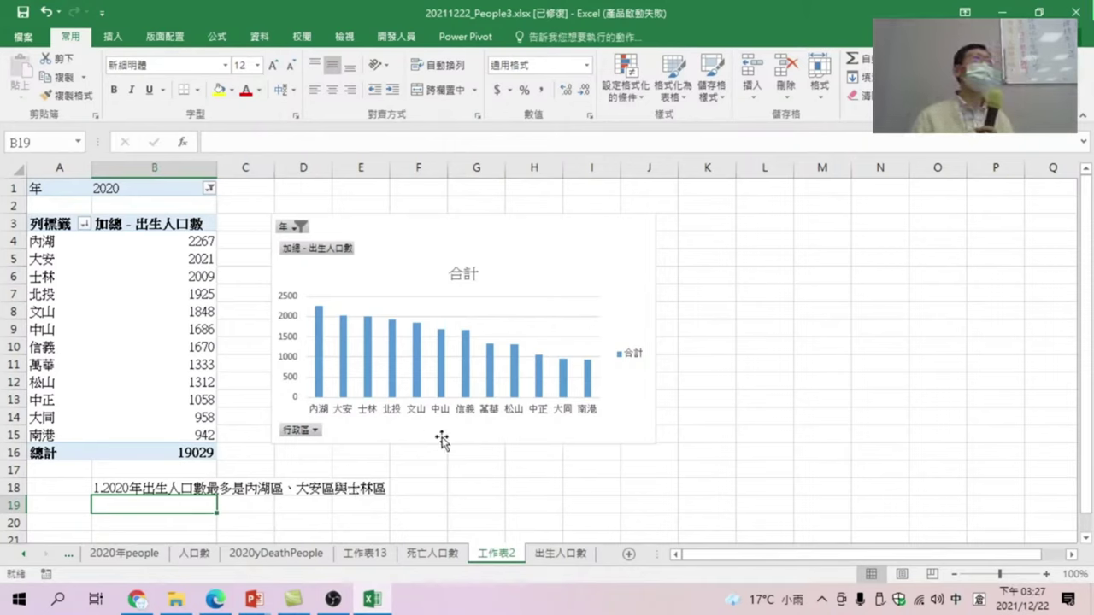
# - Give the 工作表2 births pivot sheet the tab name 2020yBornPeople
pyautogui.doubleClick(503, 553)
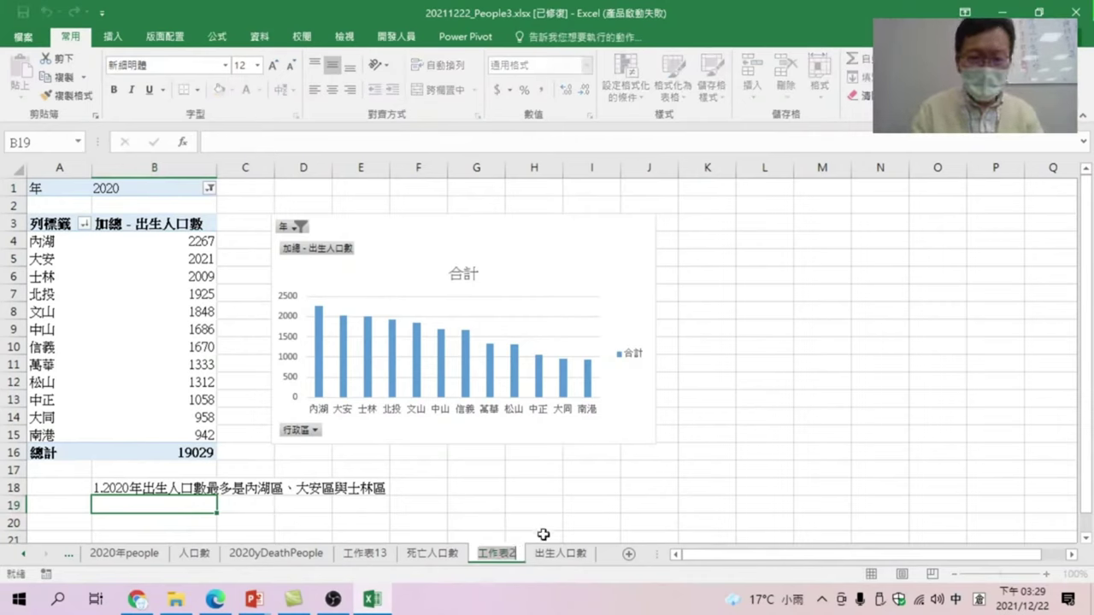
pyautogui.write('2020 N')
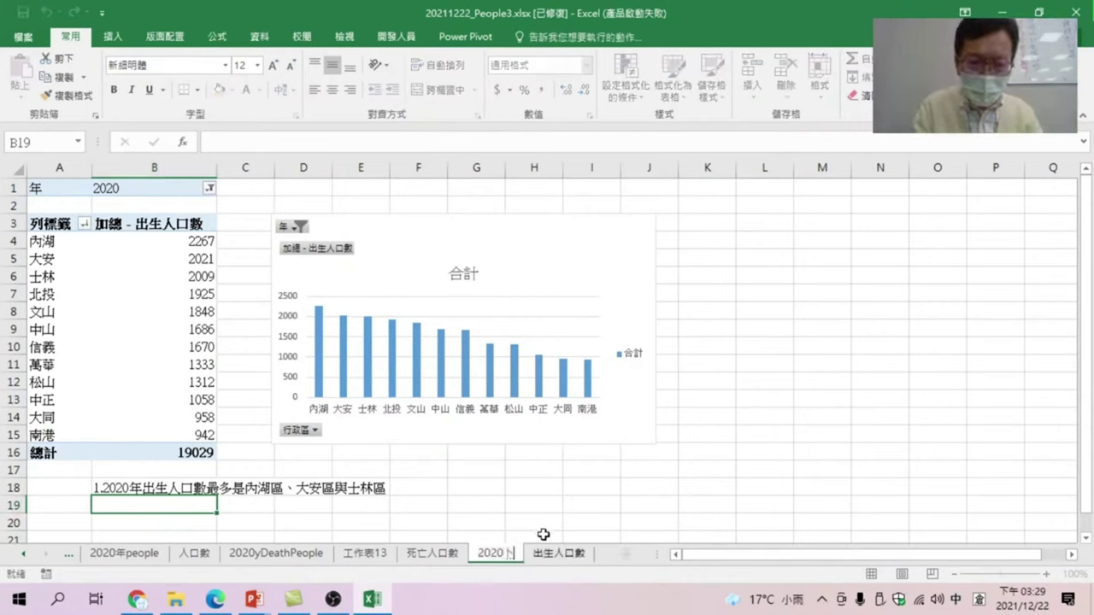
pyautogui.press('BackSpace')
pyautogui.press('shift')
pyautogui.write('ybor')
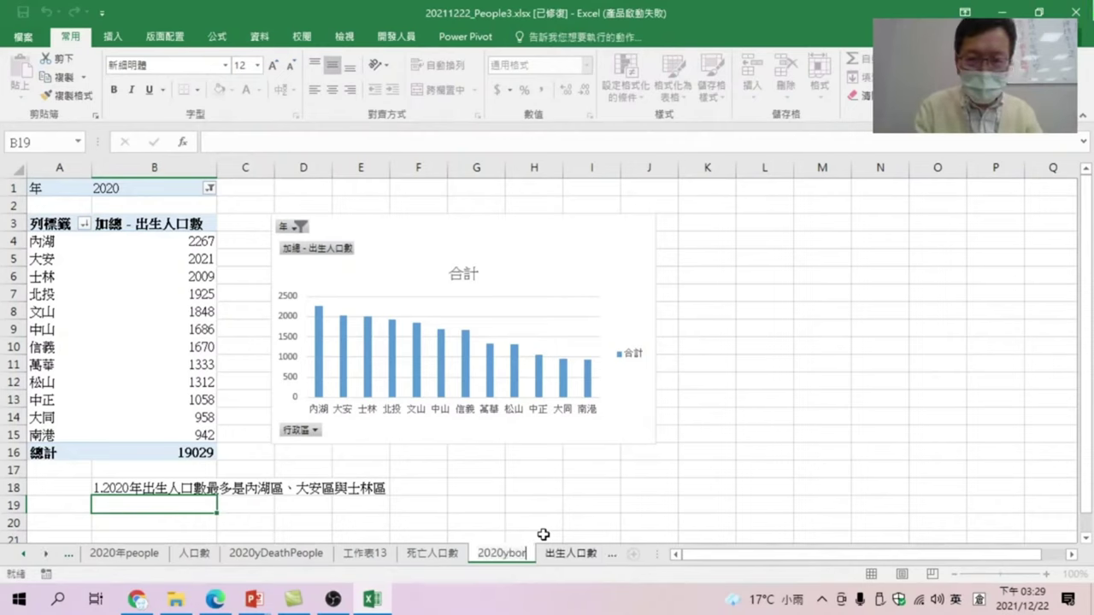
pyautogui.write('n')
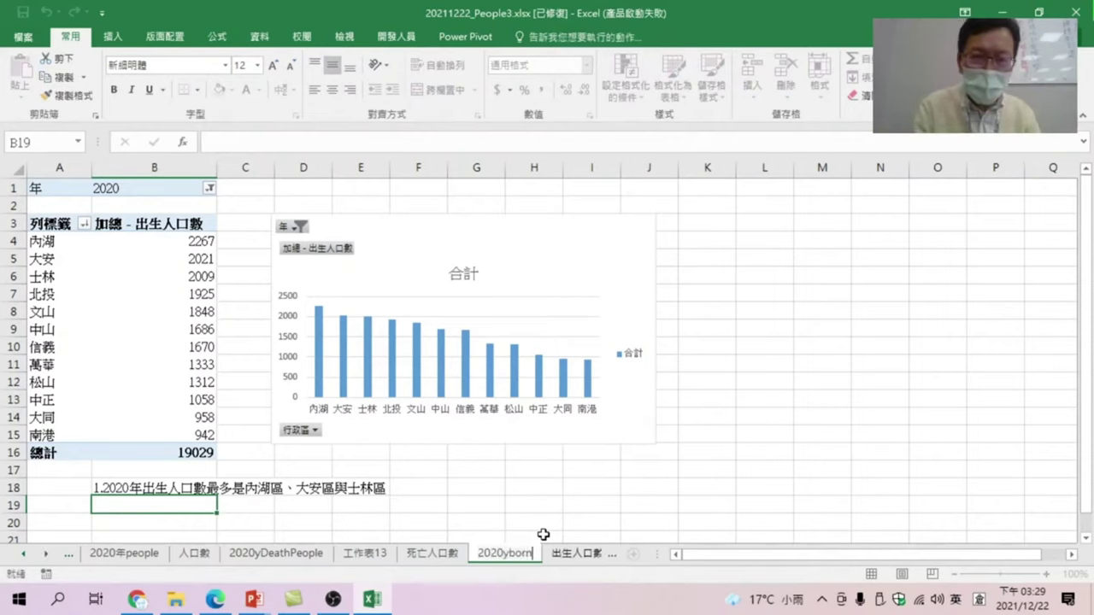
pyautogui.press('BackSpace')
pyautogui.press('BackSpace')
pyautogui.press('BackSpace')
pyautogui.press('BackSpace')
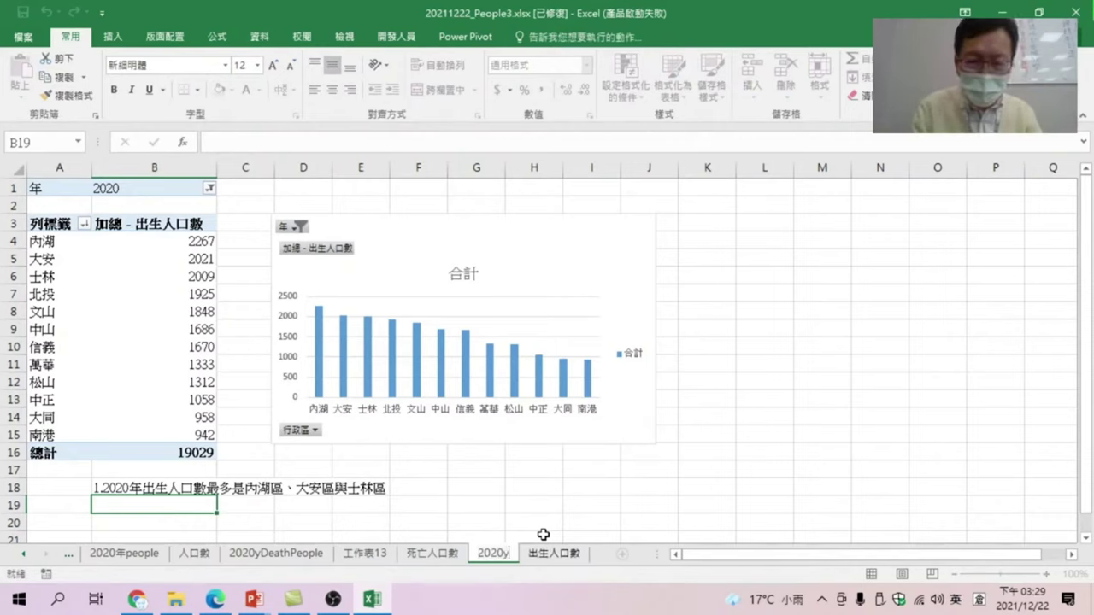
pyautogui.write('BornP')
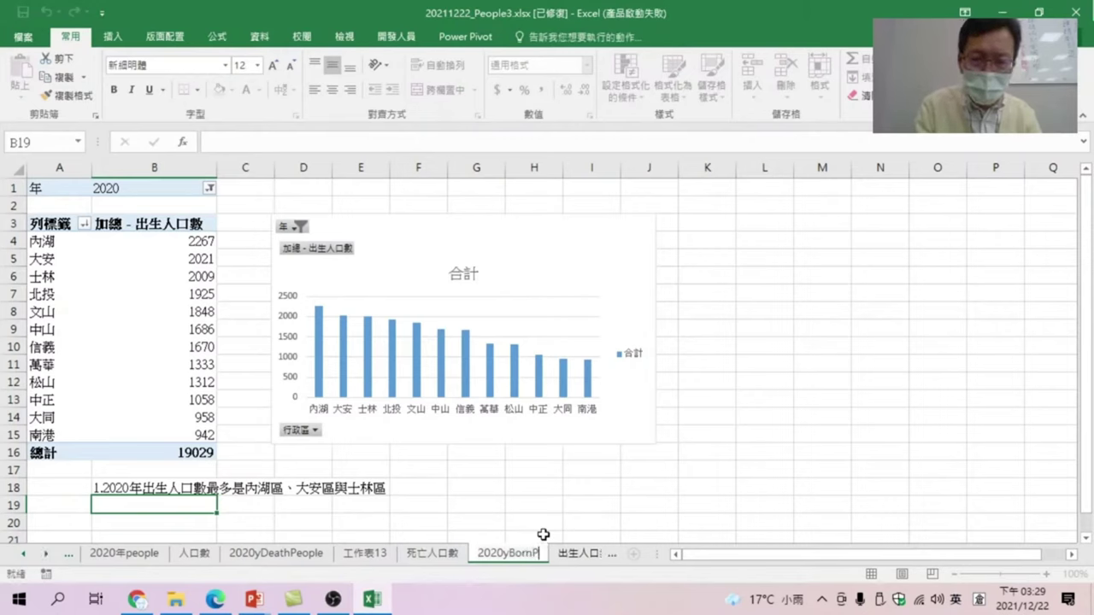
pyautogui.write('eople')
pyautogui.press('Return')
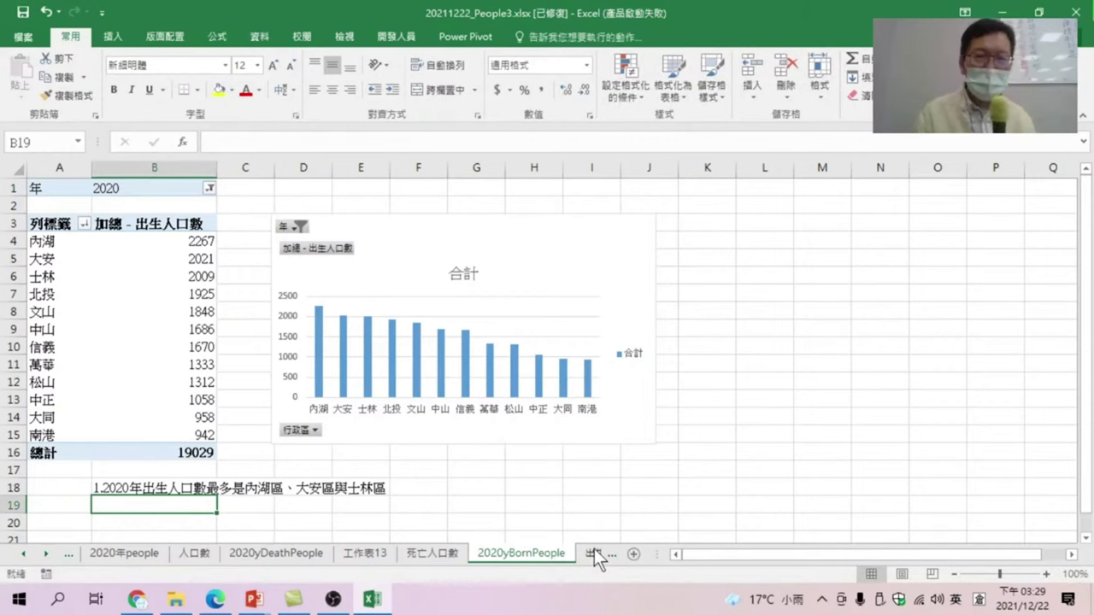
# - Add 2019 to the year filter and move 年 to Columns (totals 21468 vs 19029)
pyautogui.click(197, 275)
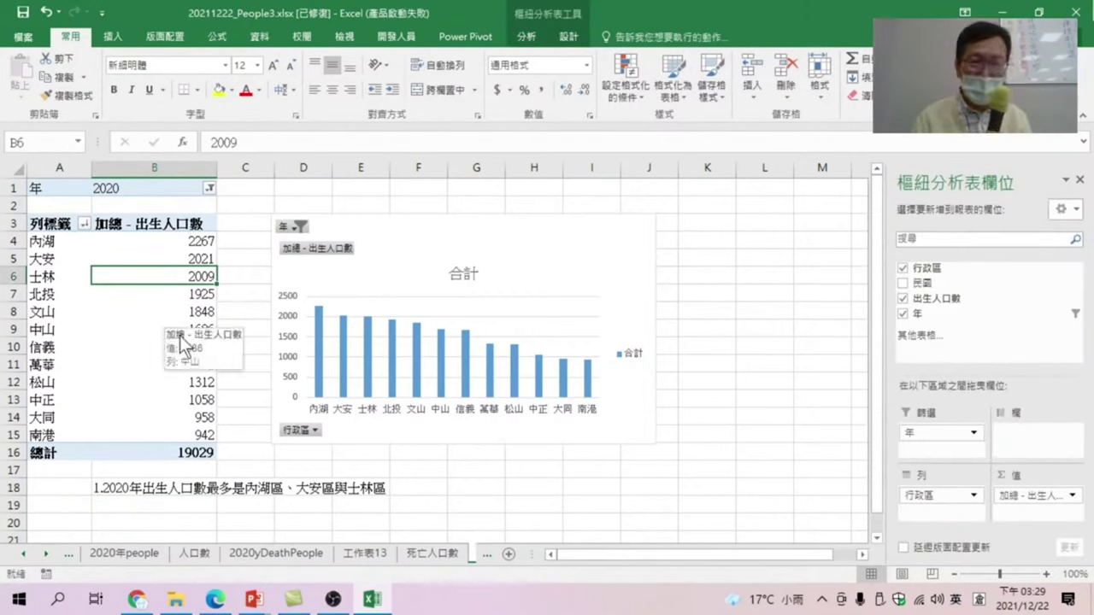
pyautogui.click(940, 435)
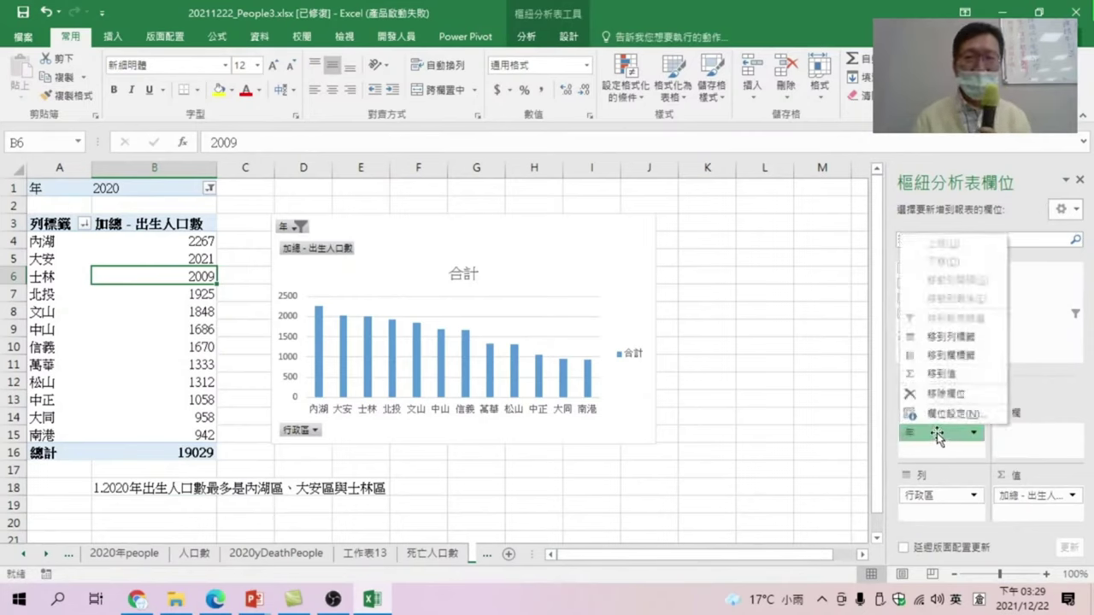
pyautogui.click(208, 188)
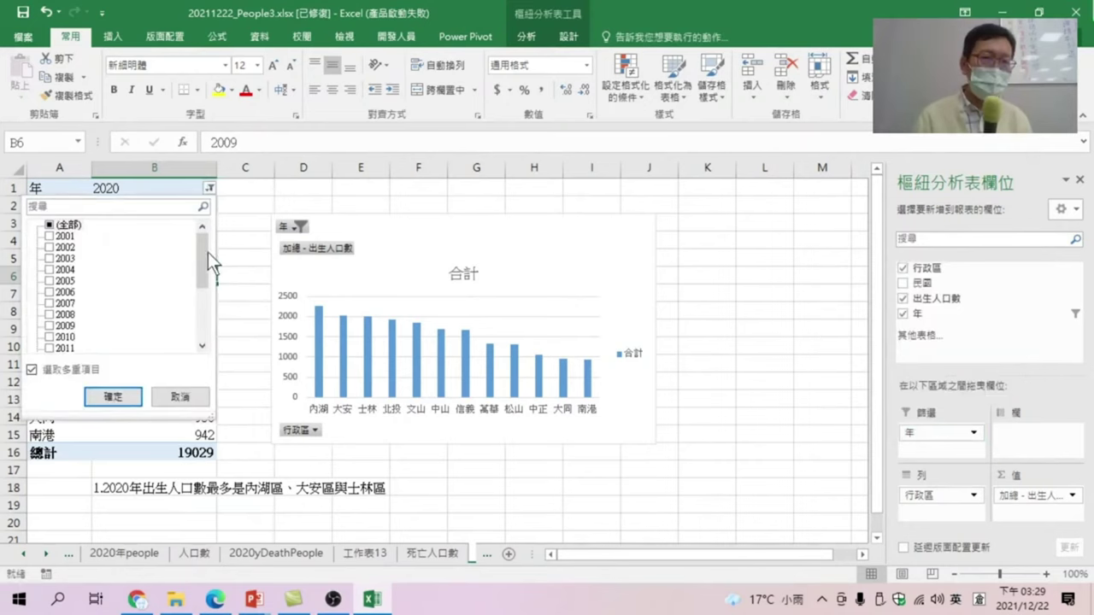
pyautogui.moveTo(208, 252); pyautogui.dragTo(199, 295)
pyautogui.click(49, 326)
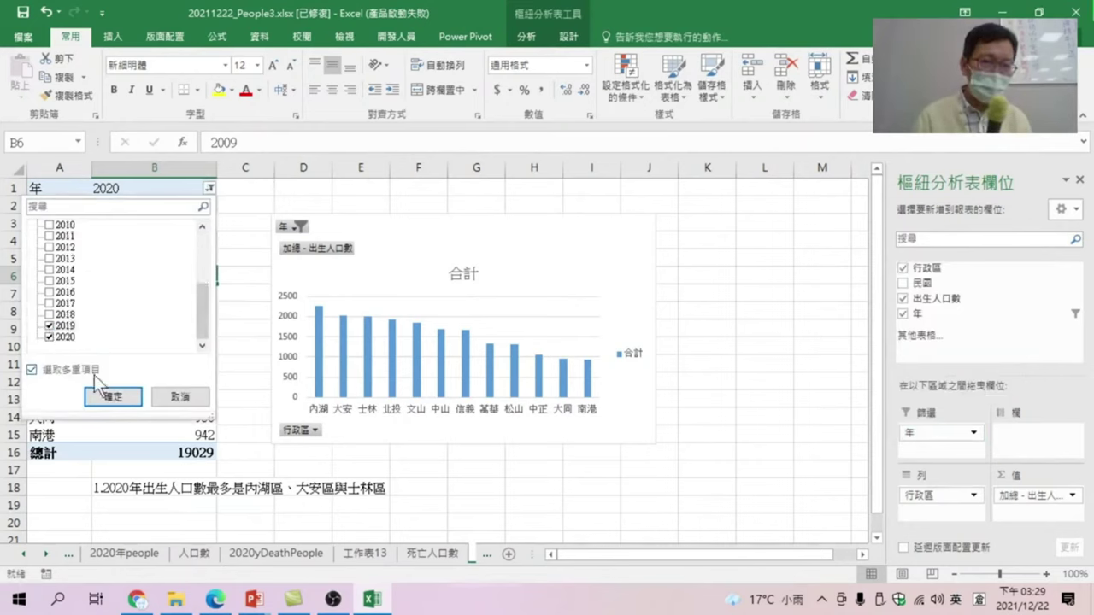
pyautogui.click(113, 396)
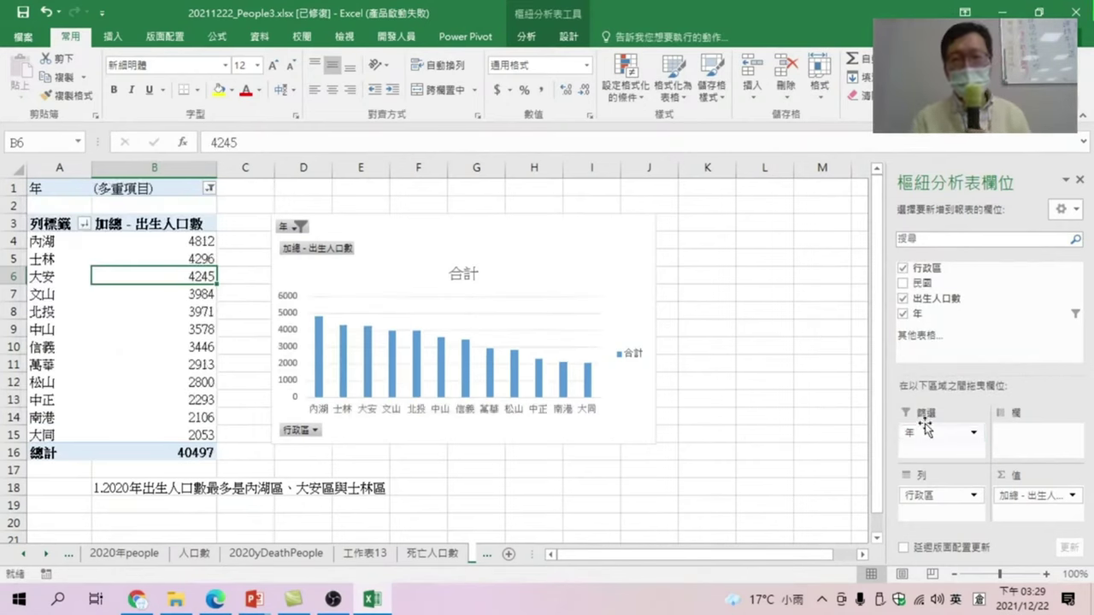
pyautogui.moveTo(927, 432); pyautogui.dragTo(1036, 439)
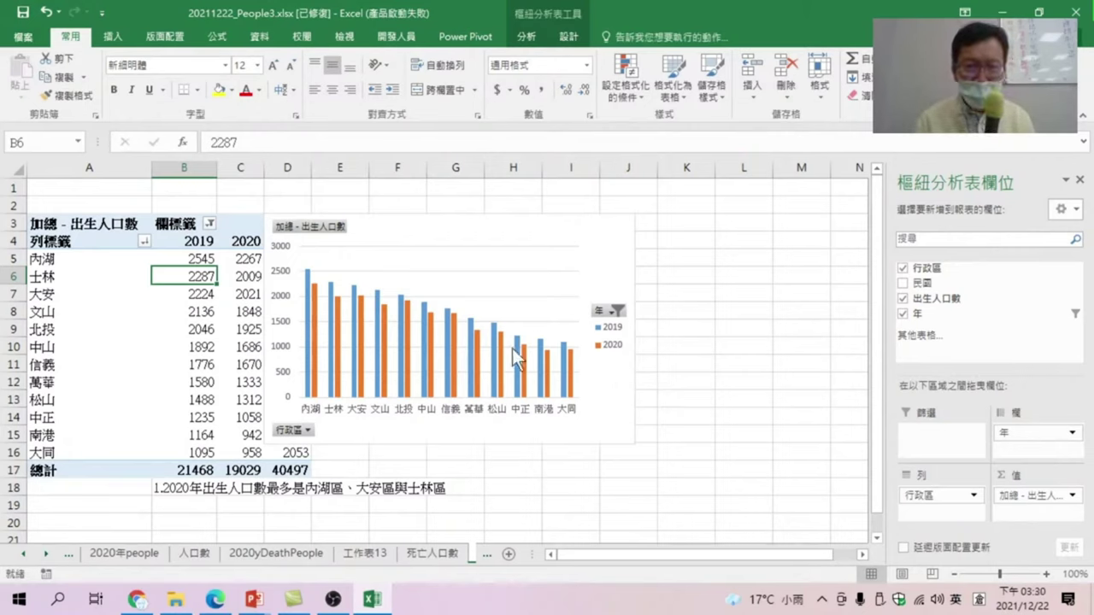
pyautogui.moveTo(573, 350)
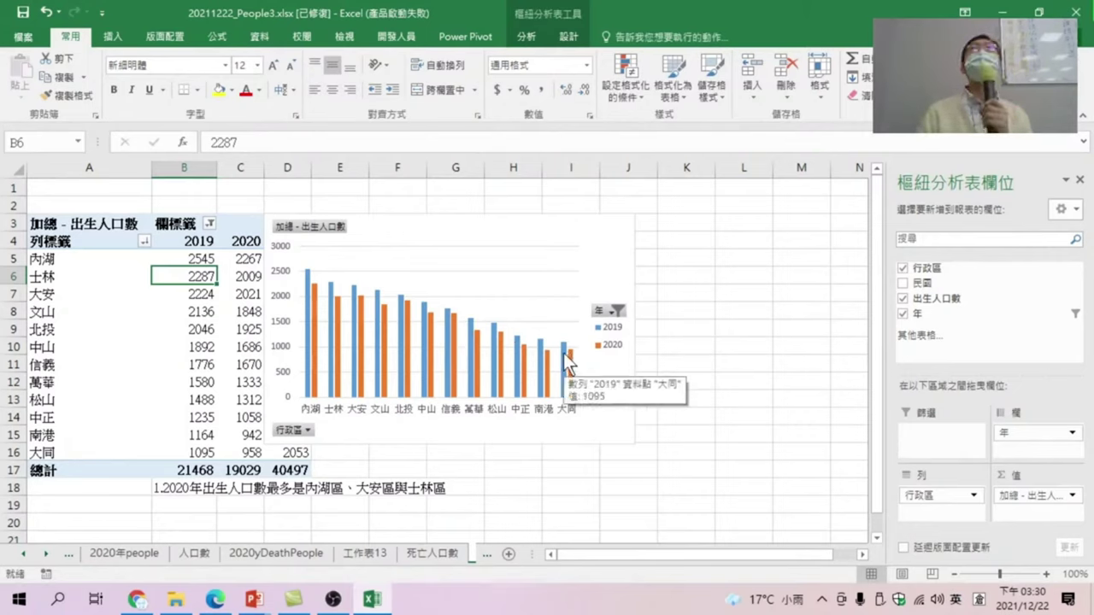
# - Enter '2.同期比較，各行政區的新生兒出生人口數下降。' in B19
pyautogui.click(199, 503)
pyautogui.write('2.')
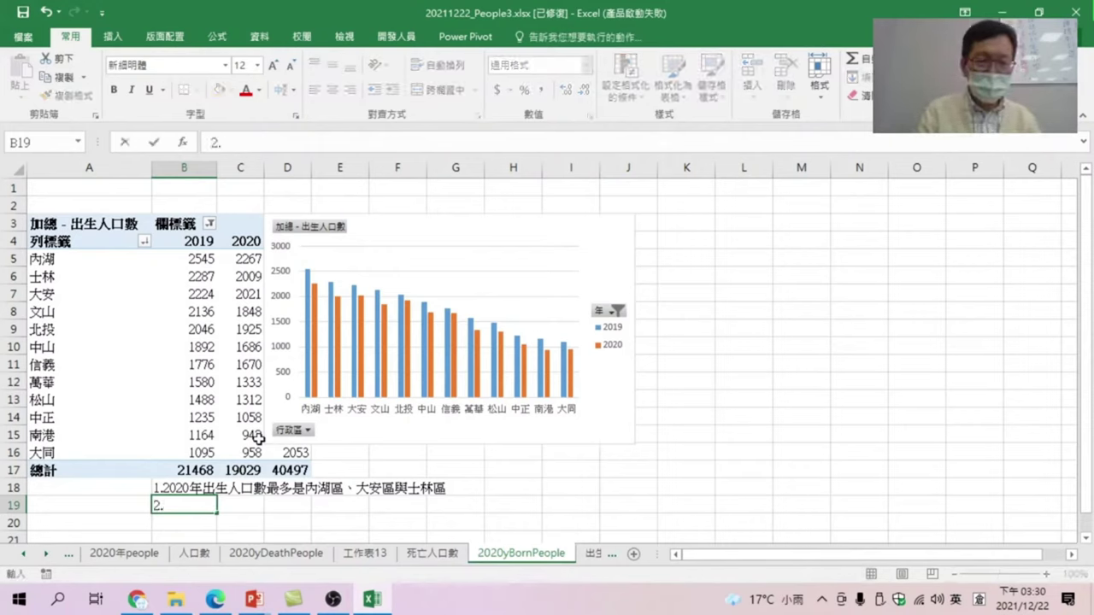
pyautogui.write('同')
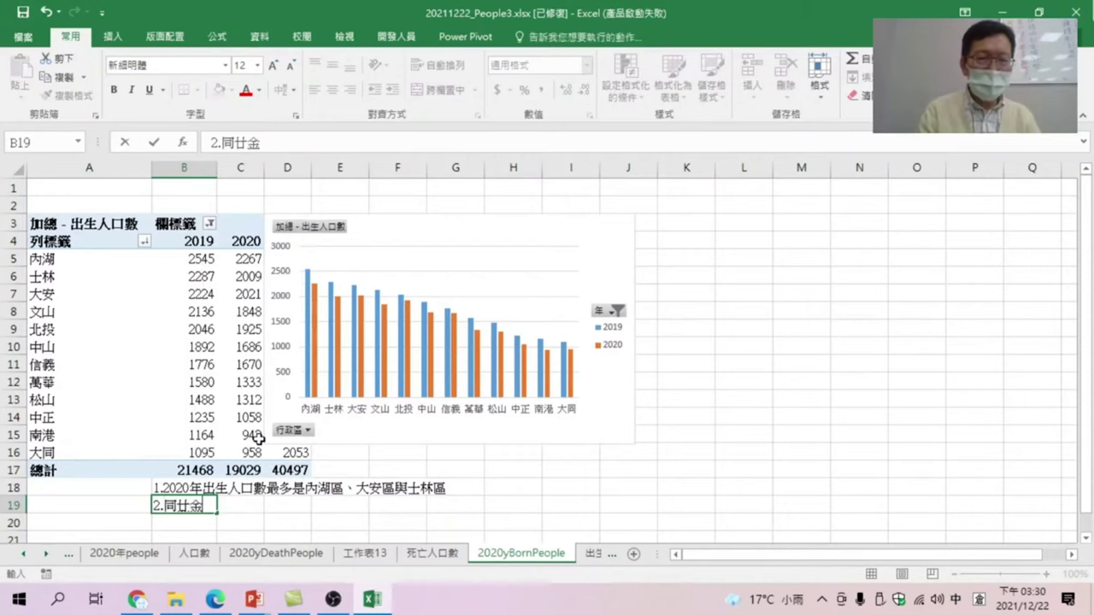
pyautogui.write('期比較，竹水')
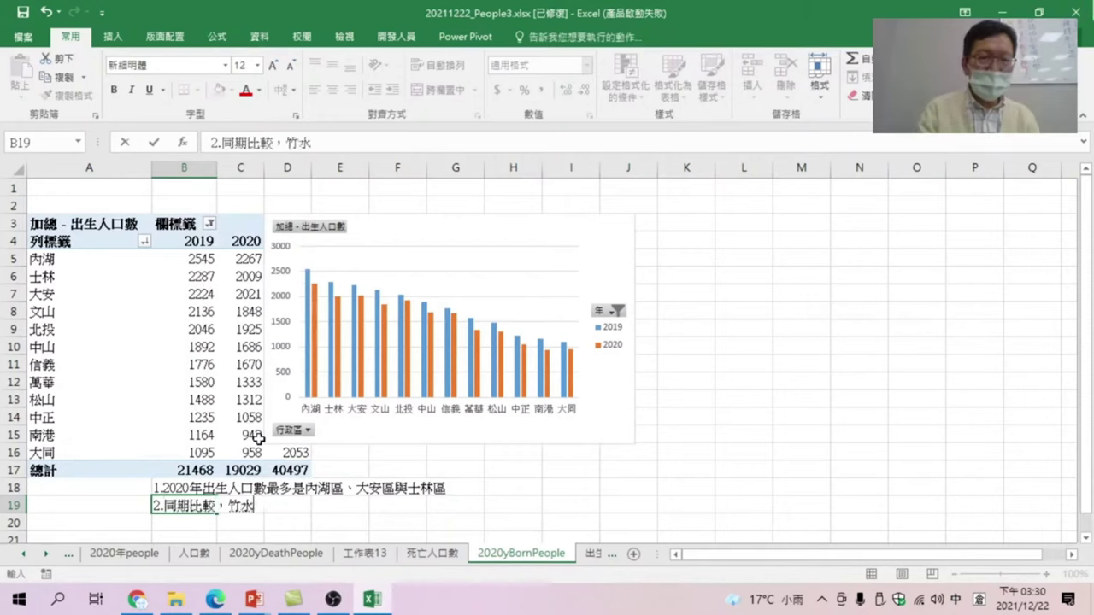
pyautogui.write('各行一一人政')
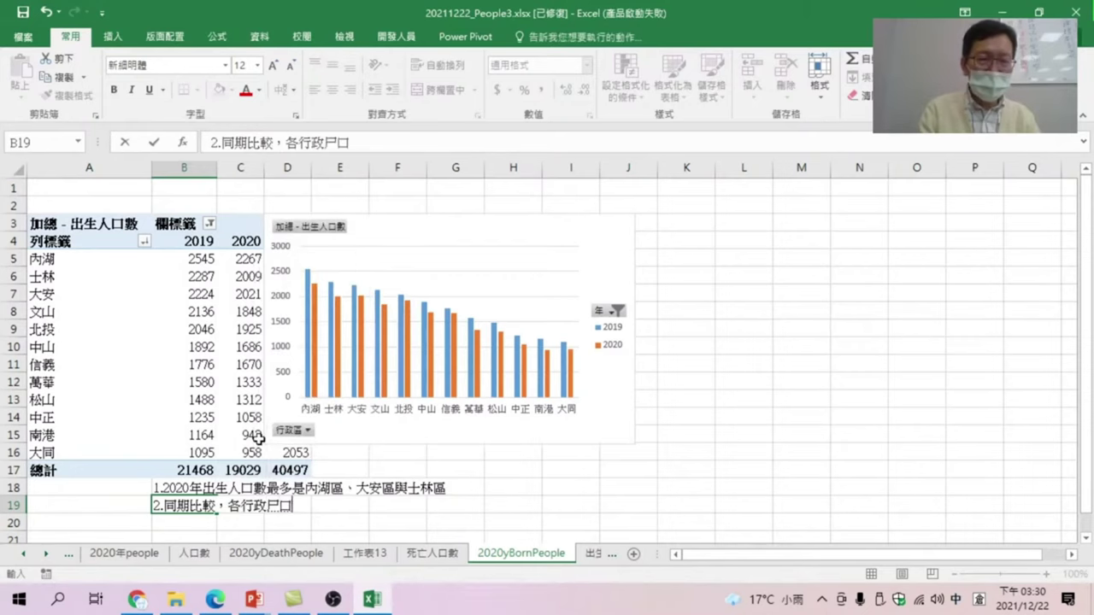
pyautogui.write('區皆')
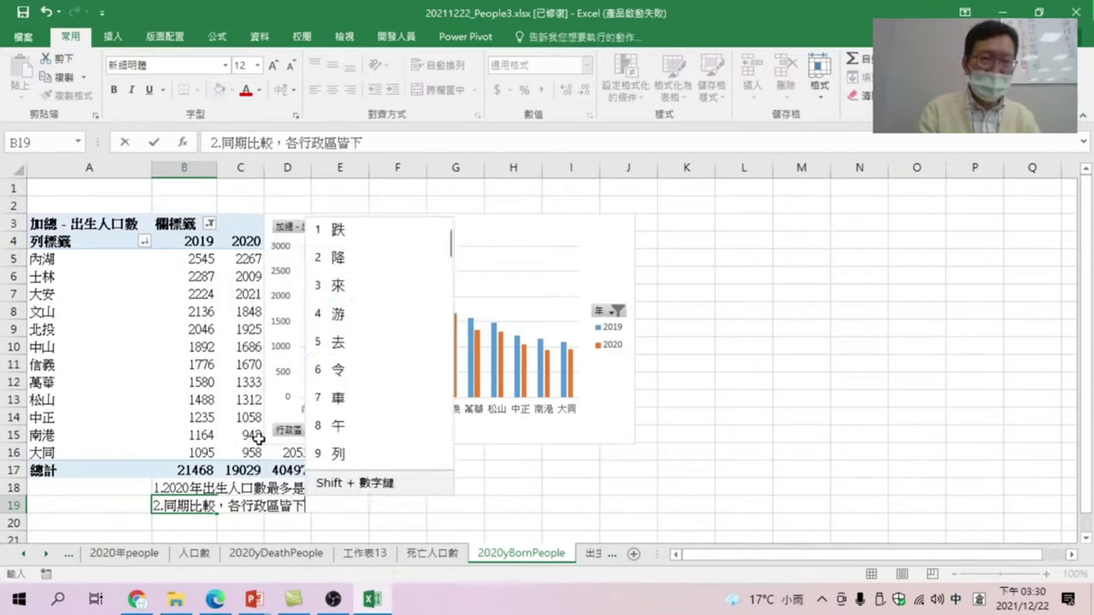
pyautogui.write('下')
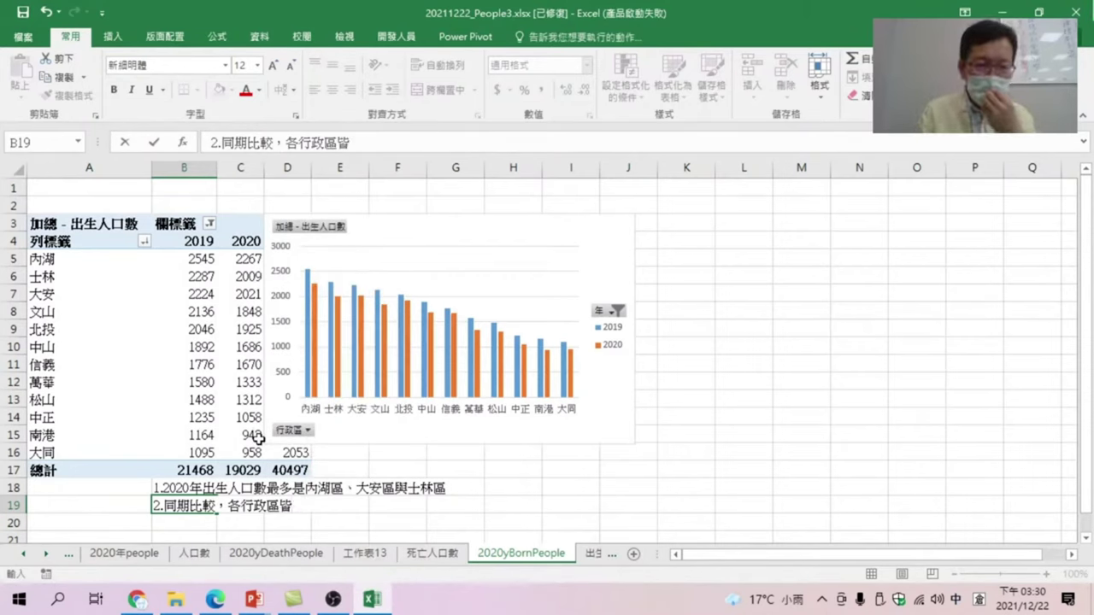
pyautogui.press('BackSpace')
pyautogui.write('的')
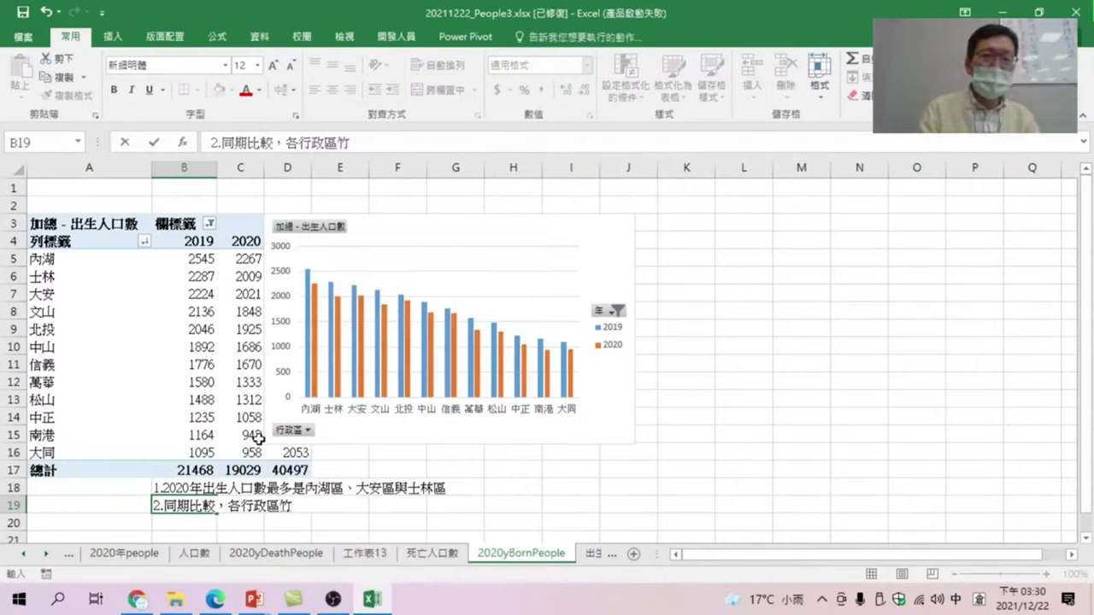
pyautogui.write('新生竹難竹')
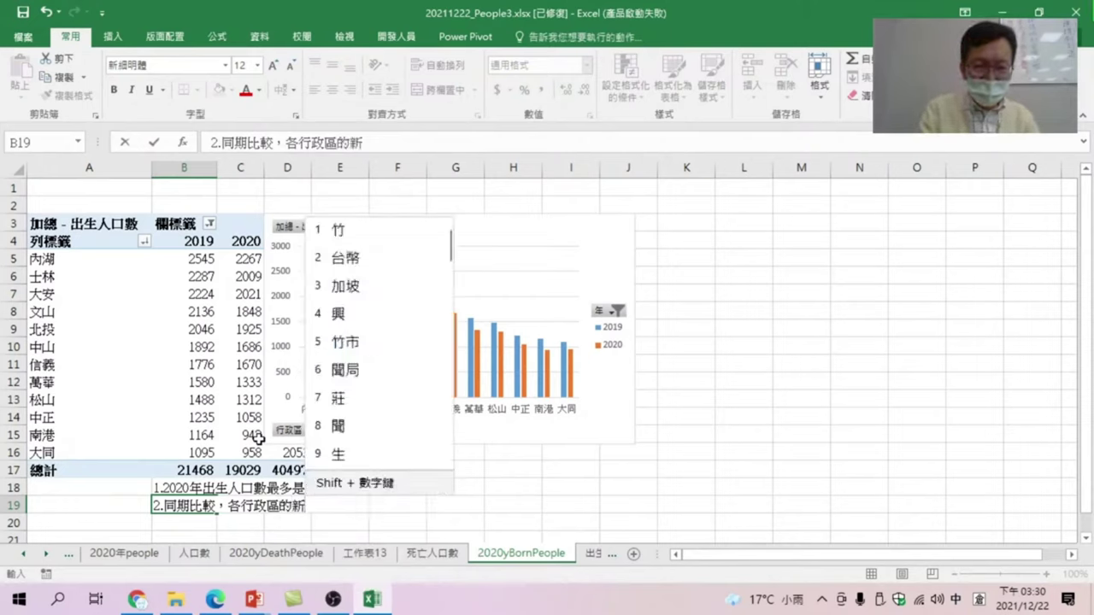
pyautogui.press('space')
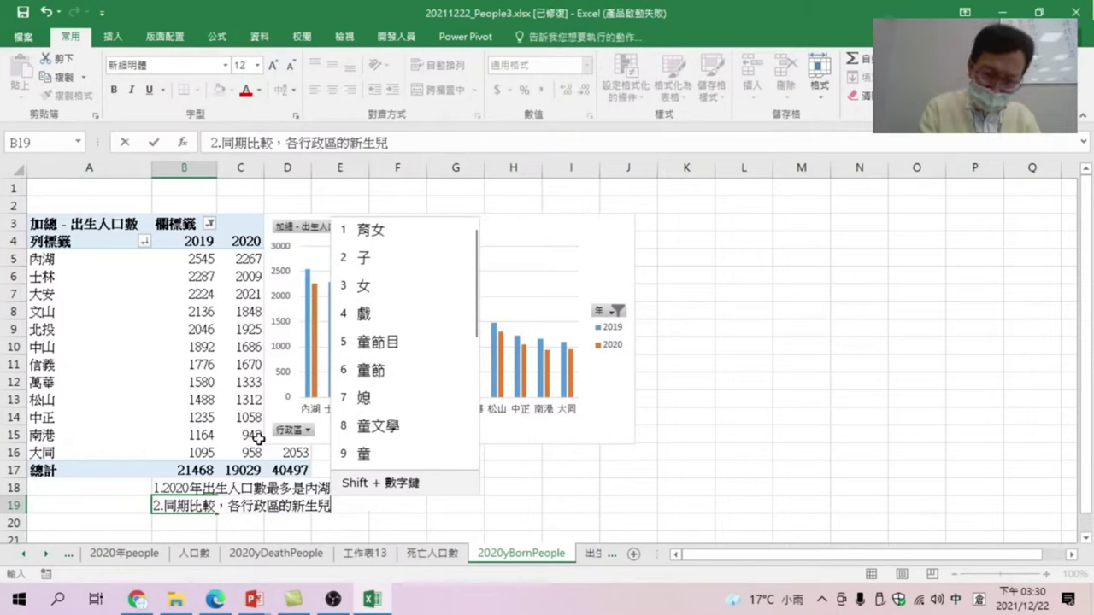
pyautogui.write('山')
pyautogui.write('出')
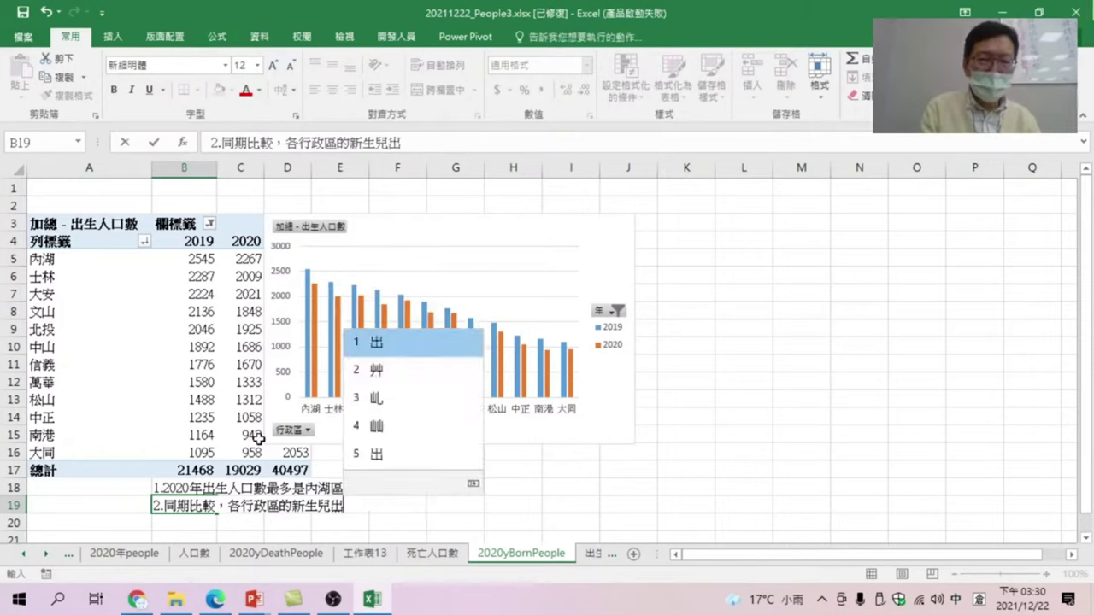
pyautogui.write('生人口')
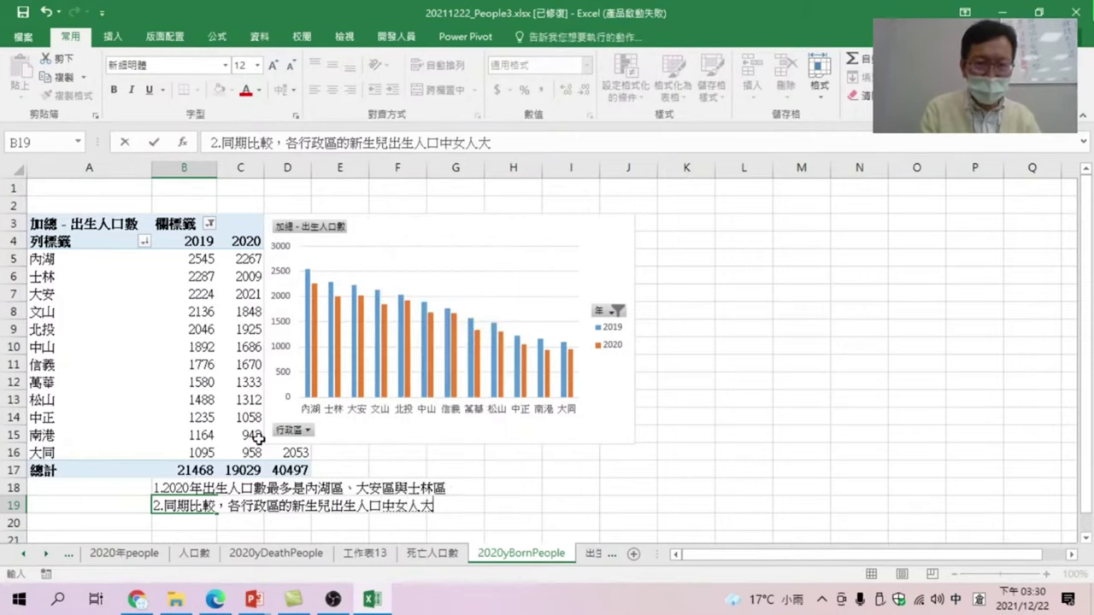
pyautogui.write('數下降')
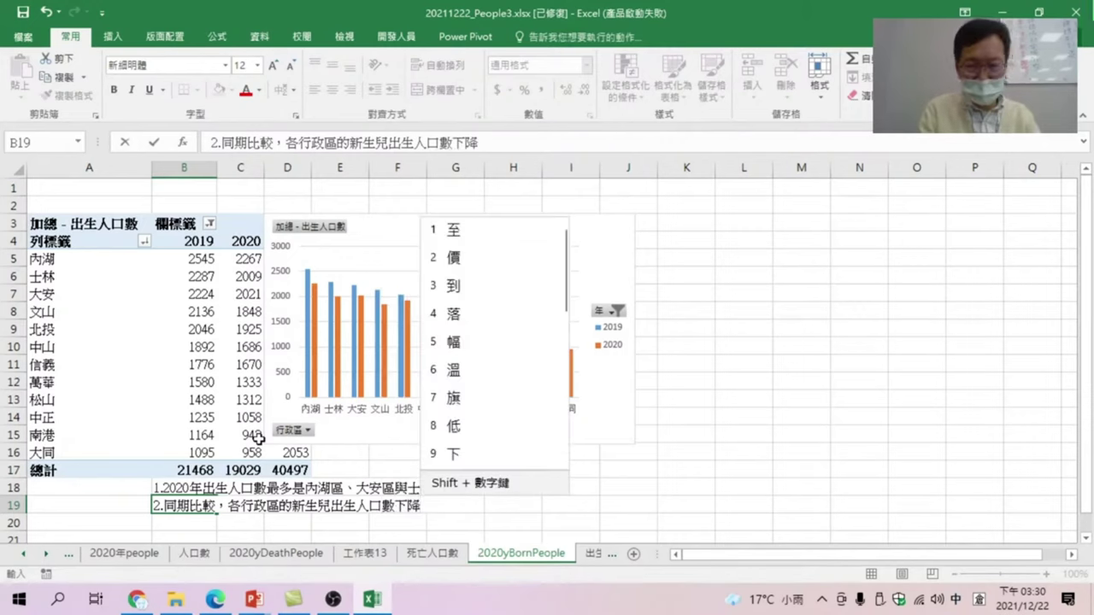
pyautogui.write('。')
pyautogui.press('Return')
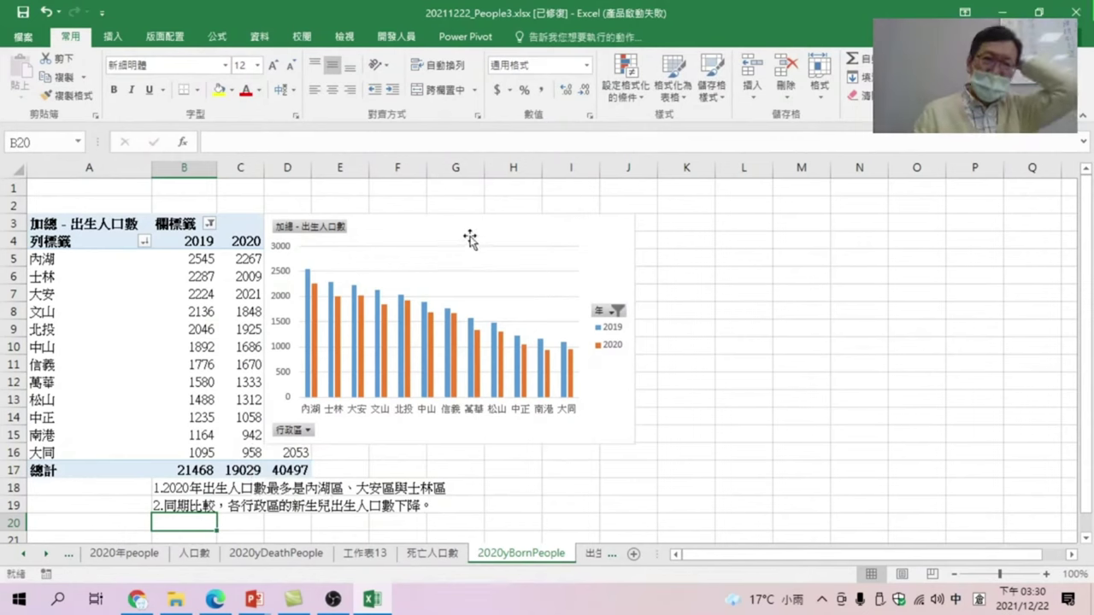
pyautogui.click(200, 294)
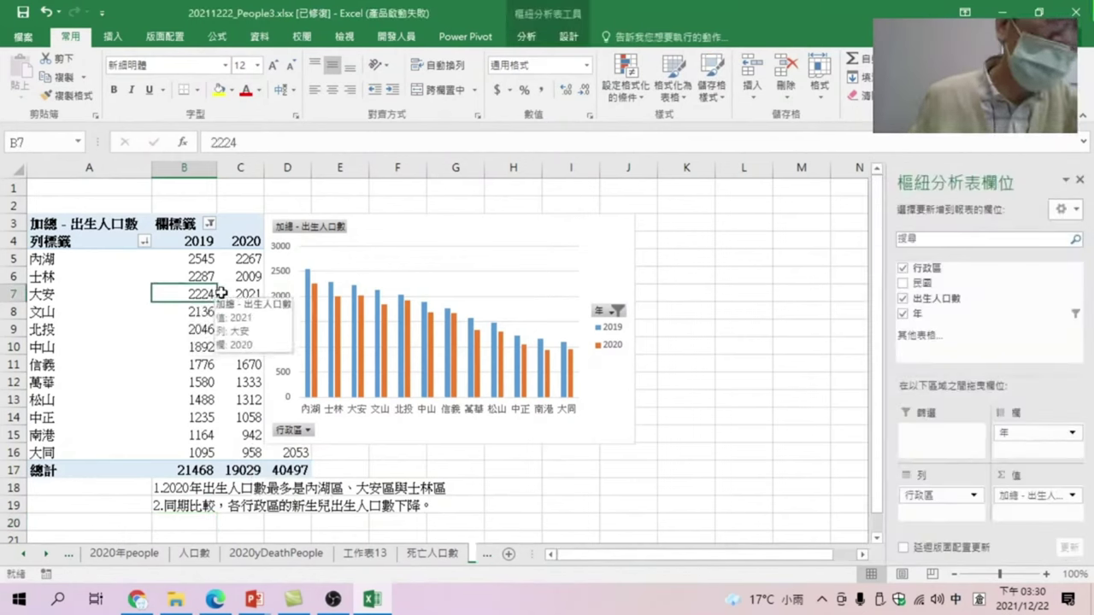
# - Shift the births chart right, apply the fourth chart style with data labels, and enlarge it slightly
pyautogui.moveTo(398, 232)
pyautogui.mouseDown()
pyautogui.moveTo(479, 227)
pyautogui.moveTo(471, 233)
pyautogui.mouseUp()
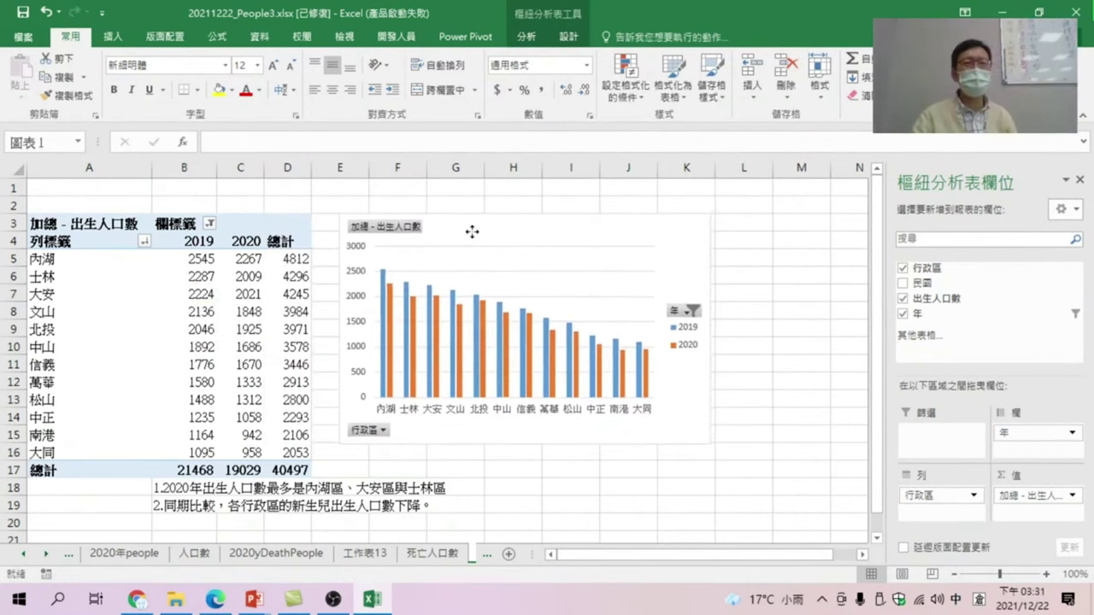
pyautogui.click(537, 34)
pyautogui.click(571, 35)
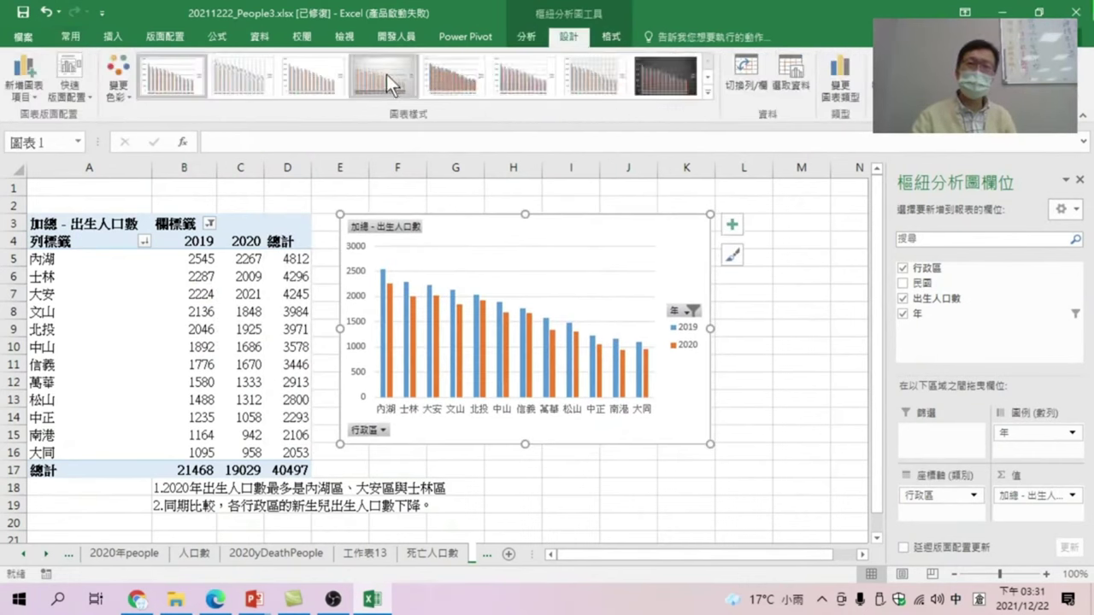
pyautogui.click(386, 73)
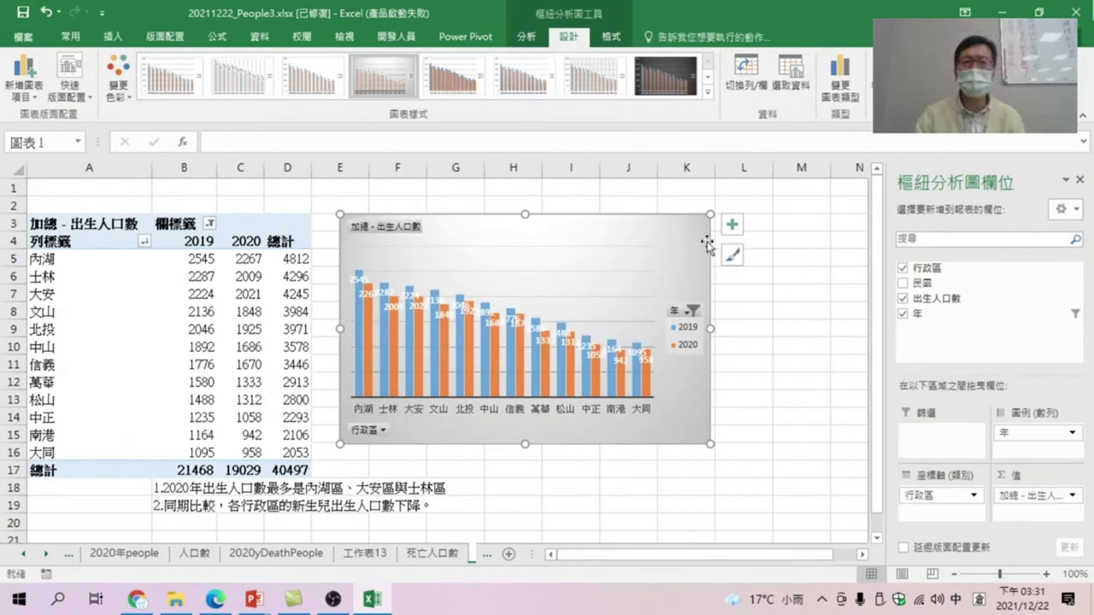
pyautogui.moveTo(710, 444); pyautogui.dragTo(800, 489)
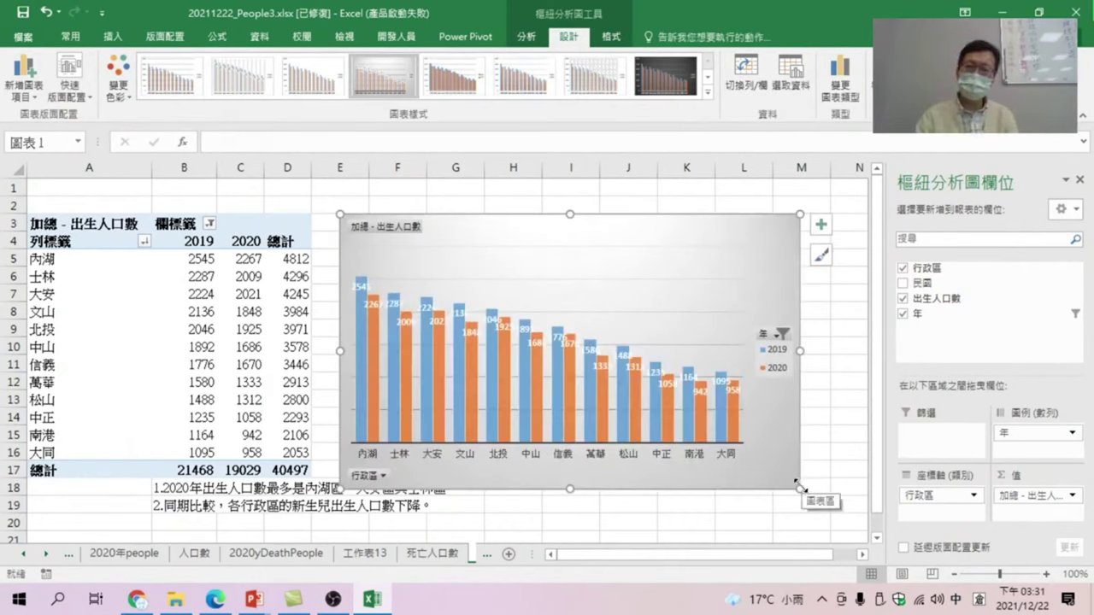
pyautogui.moveTo(802, 489); pyautogui.dragTo(737, 483)
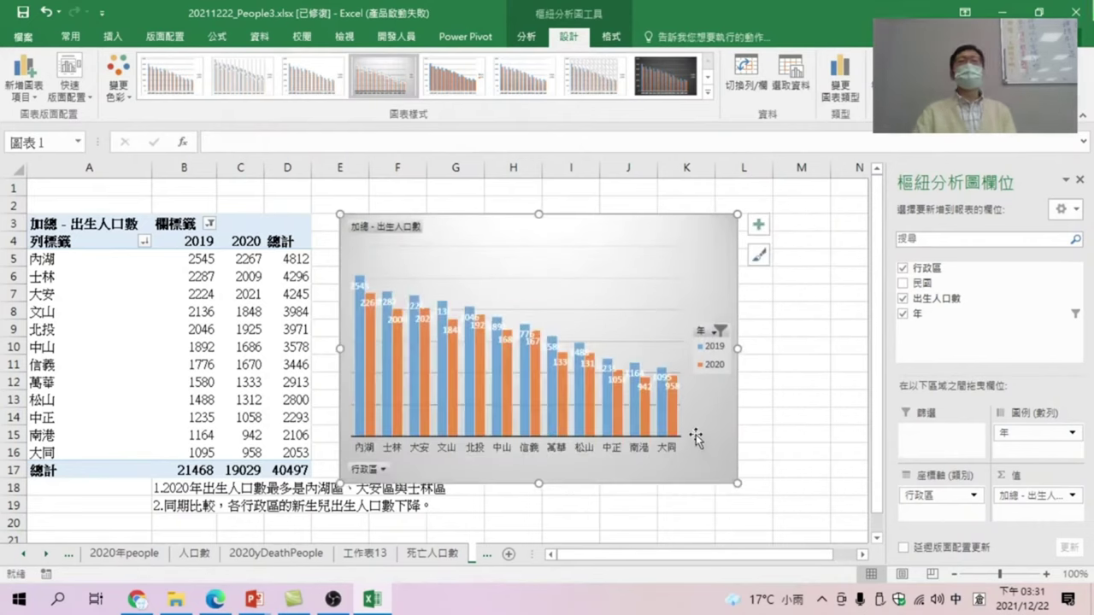